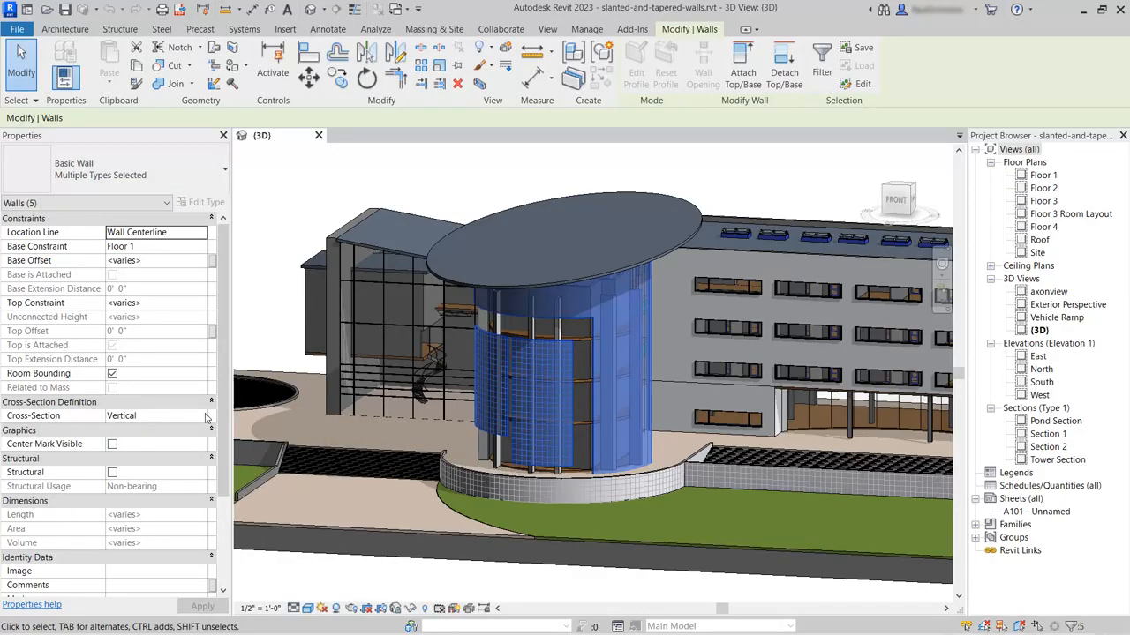
Step: Set the five selected tower walls to a Slanted cross-section with an angle of 10° from vertical
{"action": "left_click", "coordinate": [205, 416]}
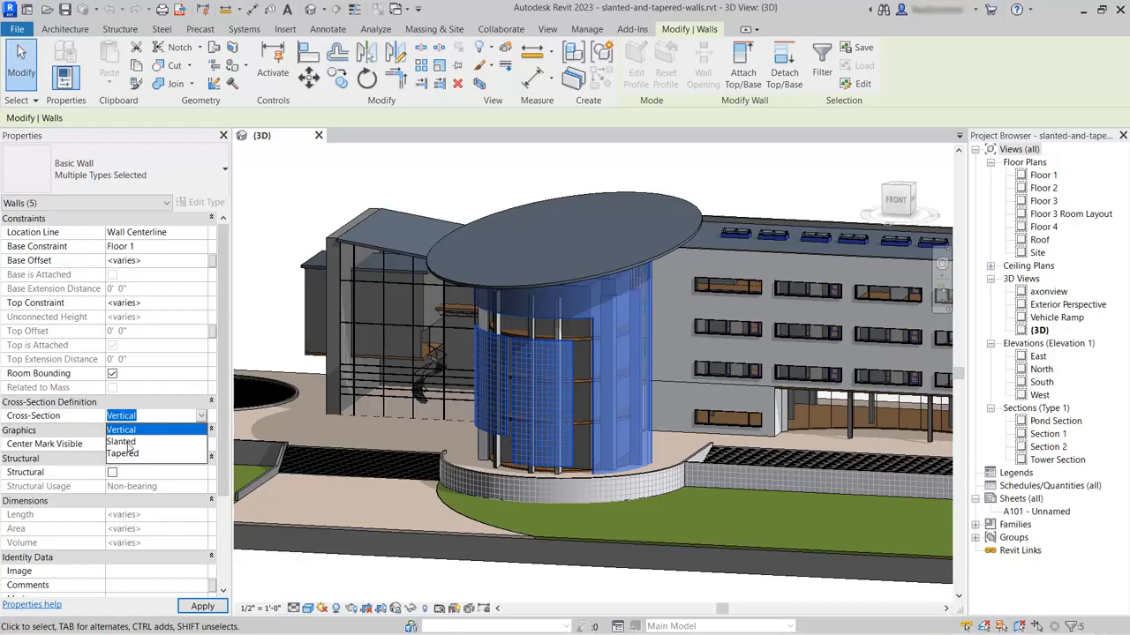
{"action": "left_click", "coordinate": [124, 441]}
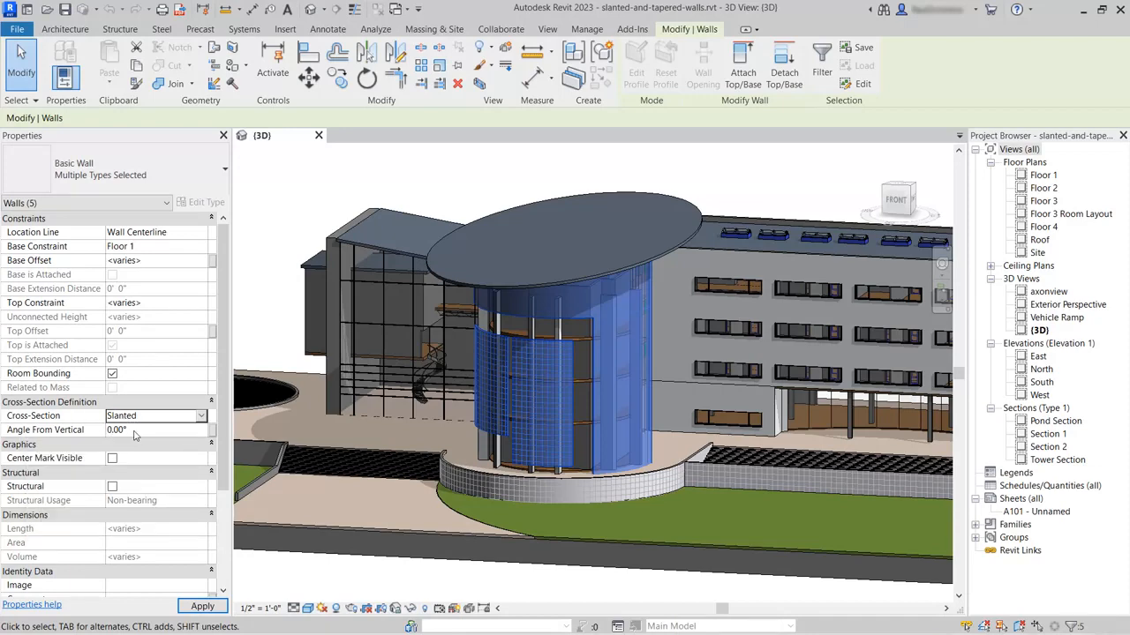
{"action": "left_click", "coordinate": [157, 430]}
{"action": "type", "text": "1"}
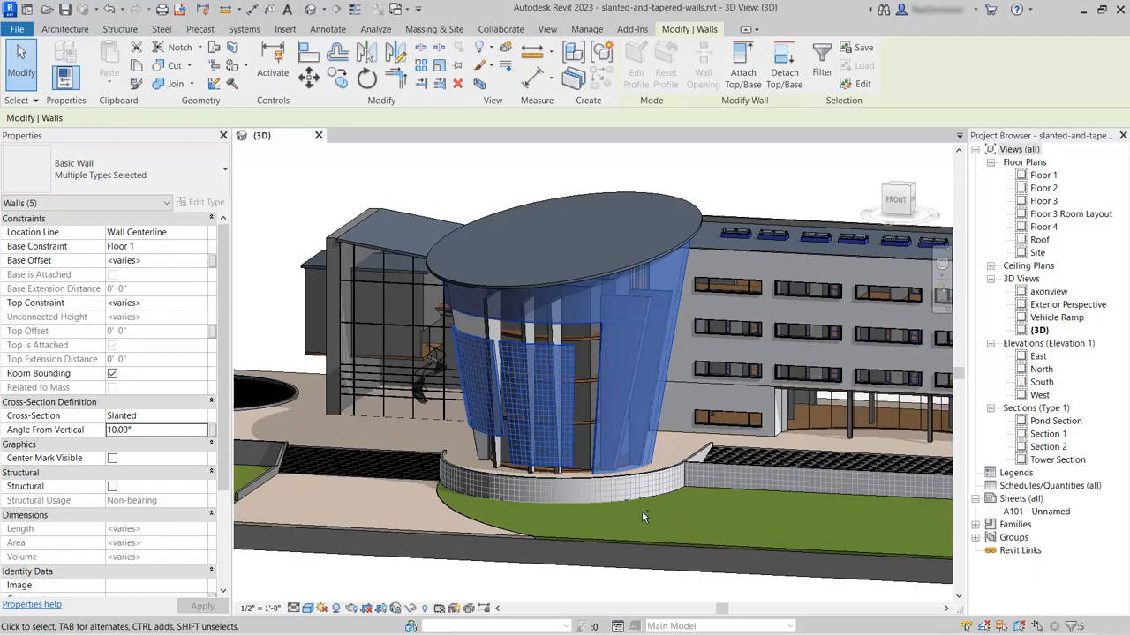
Step: Set the slanted tower walls' angle from vertical to 5°
{"action": "middle_click_drag", "start_coordinate": [641, 510], "coordinate": [494, 549], "text": "shift"}
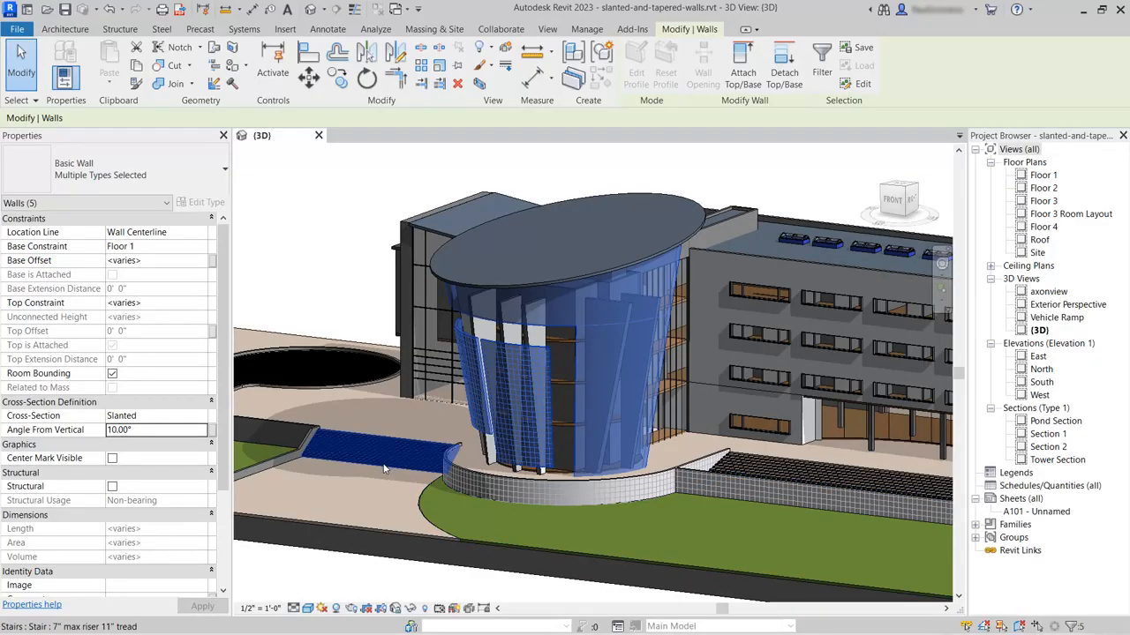
{"action": "left_click", "coordinate": [157, 429]}
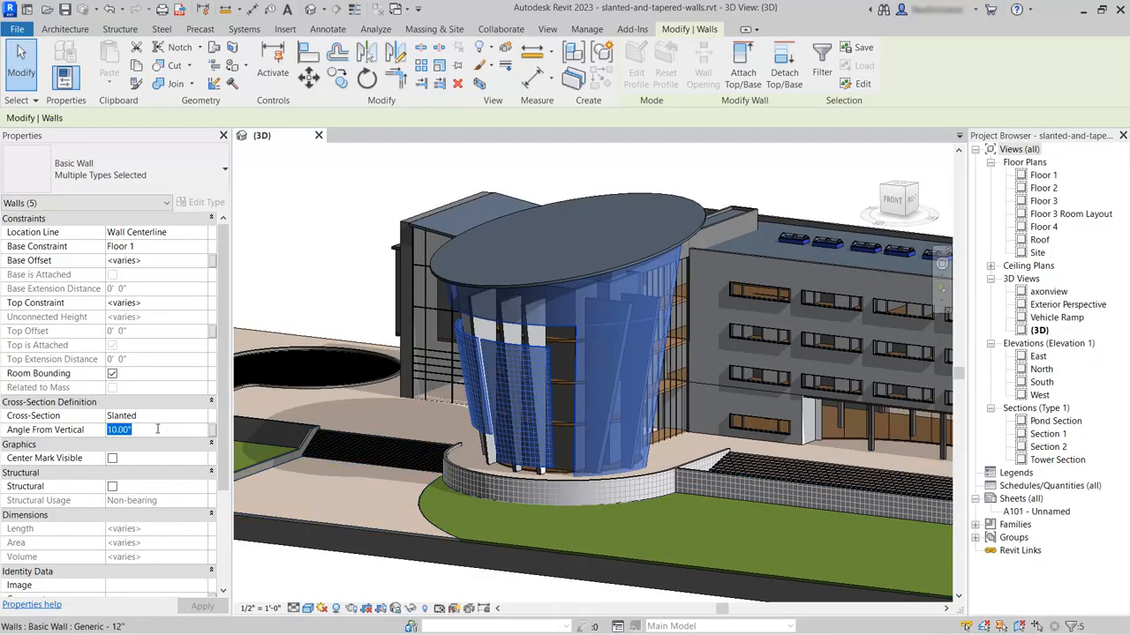
{"action": "type", "text": "5"}
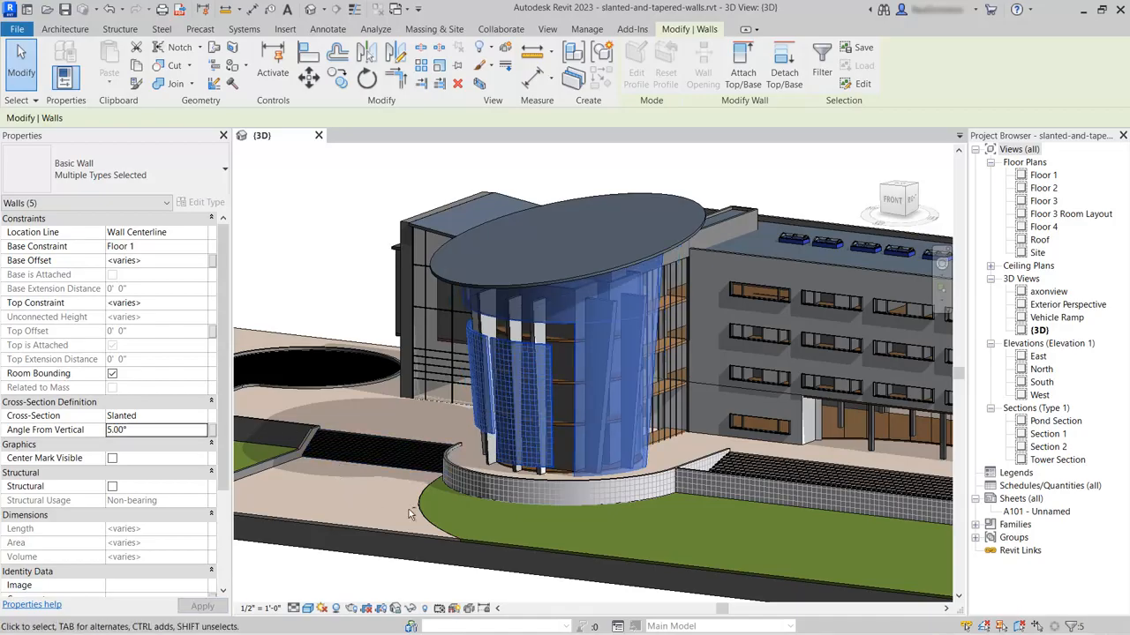
Step: Set the slanted tower walls' angle from vertical to 8° and clear the selection
{"action": "middle_click_drag", "start_coordinate": [348, 472], "coordinate": [385, 453], "text": "shift"}
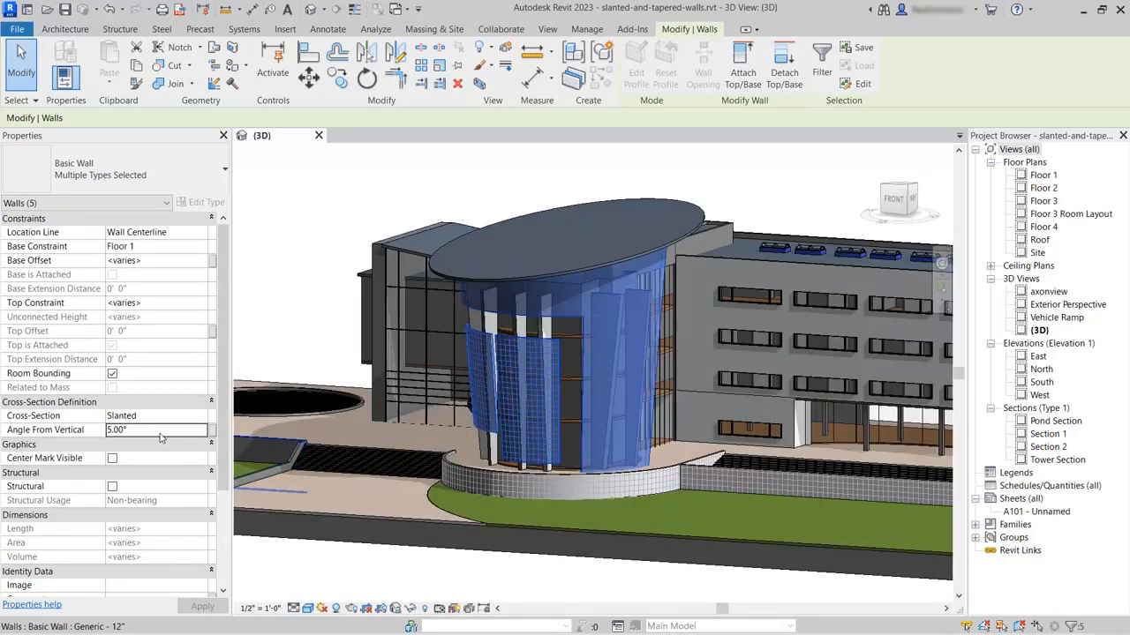
{"action": "left_click", "coordinate": [161, 436]}
{"action": "type", "text": "8"}
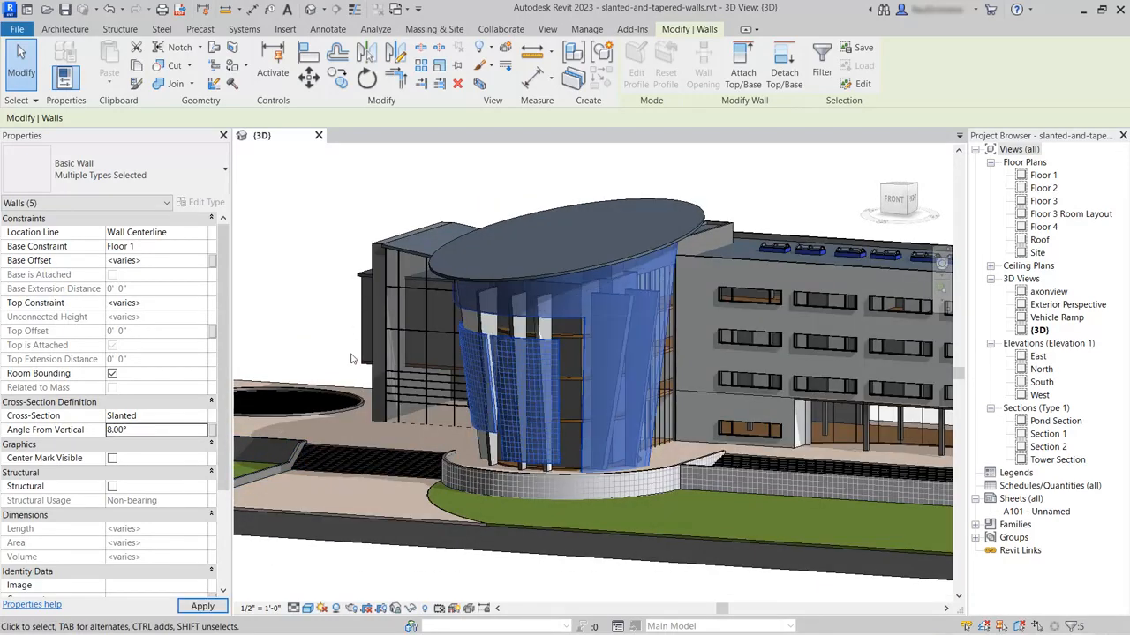
{"action": "middle_click_drag", "start_coordinate": [420, 574], "coordinate": [378, 583], "text": "shift"}
{"action": "left_click", "coordinate": [351, 566]}
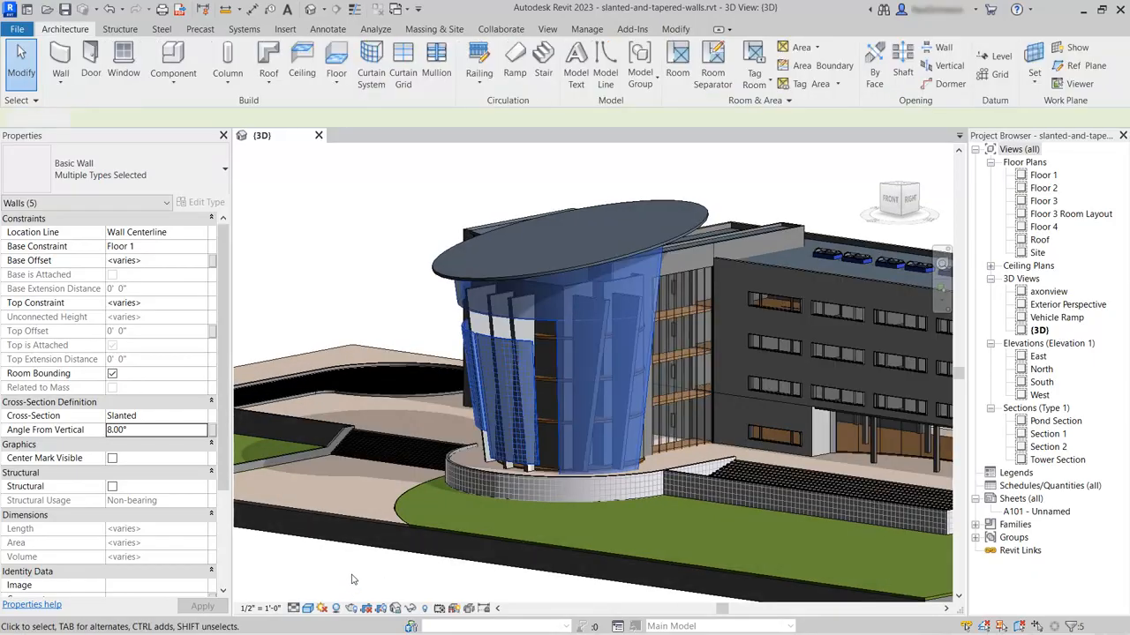
{"action": "middle_click_drag", "start_coordinate": [398, 454], "coordinate": [552, 446], "text": "shift"}
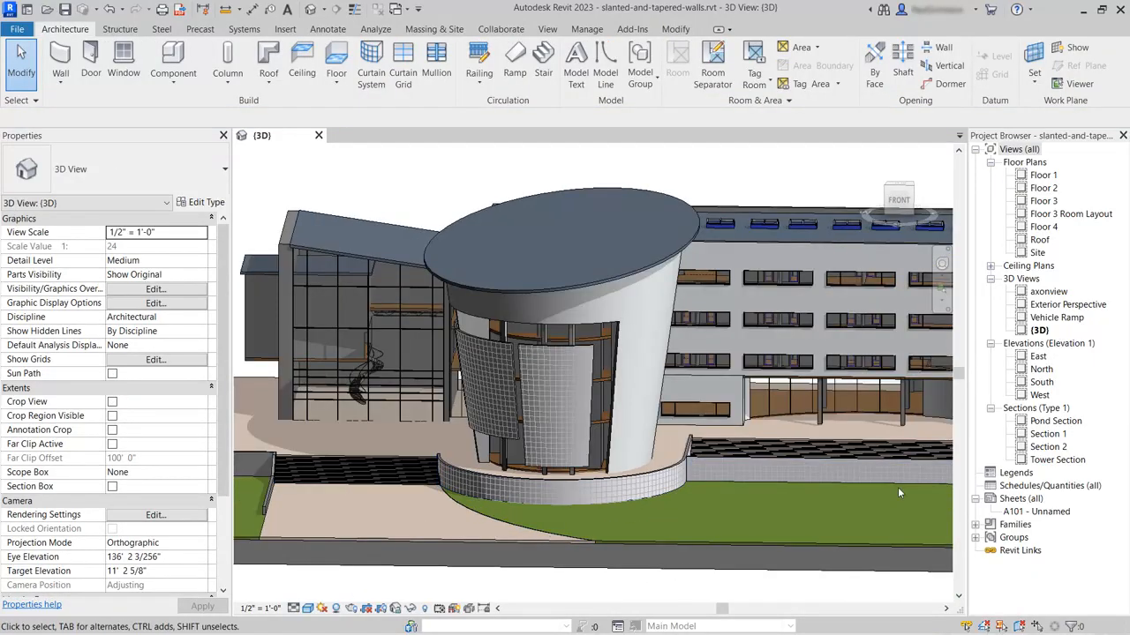
Step: Open the Pond Section view at the granite-on-concrete wall on the pond's outer edge
{"action": "left_click", "coordinate": [1056, 421]}
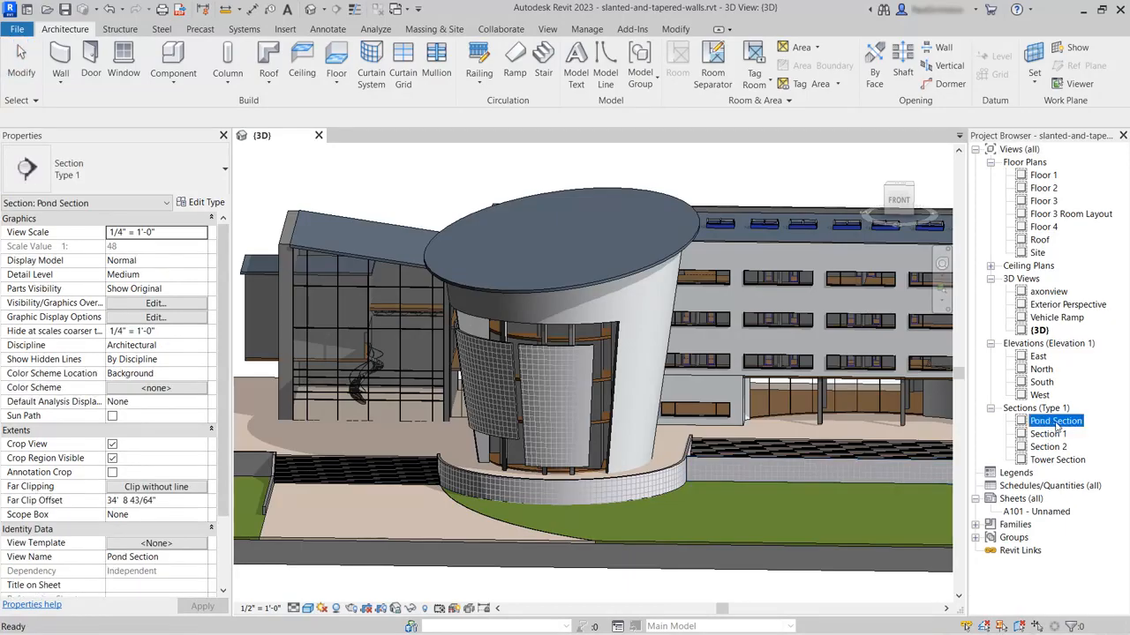
{"action": "double_click", "coordinate": [1056, 422]}
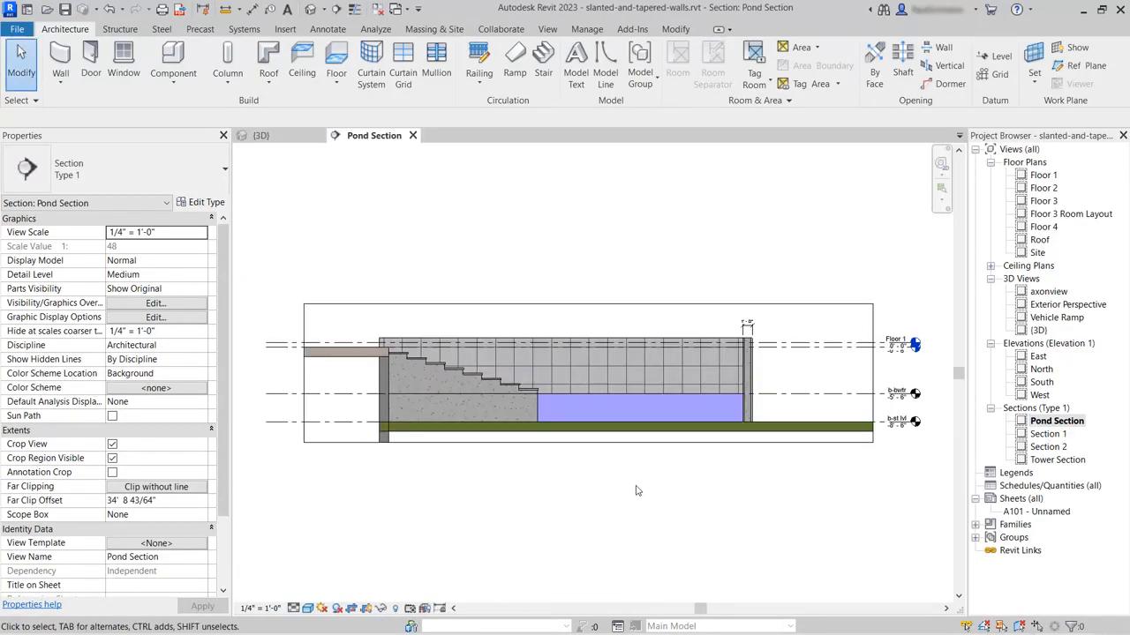
{"action": "scroll", "coordinate": [781, 366], "scroll_direction": "up", "scroll_amount": 3}
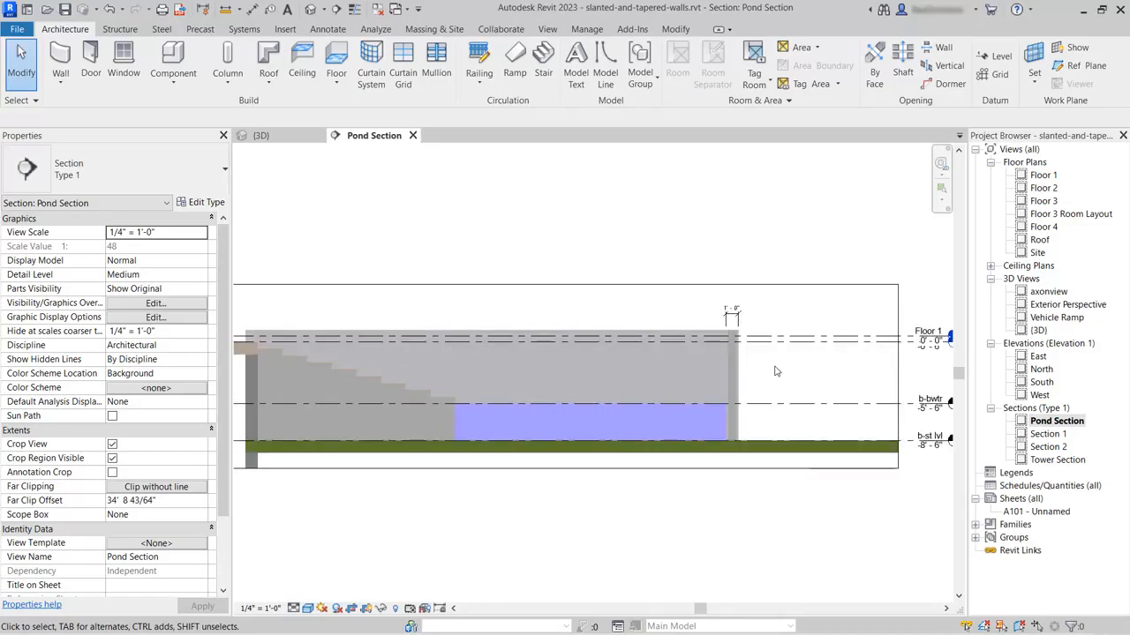
{"action": "scroll", "coordinate": [768, 407], "scroll_direction": "up", "scroll_amount": 2}
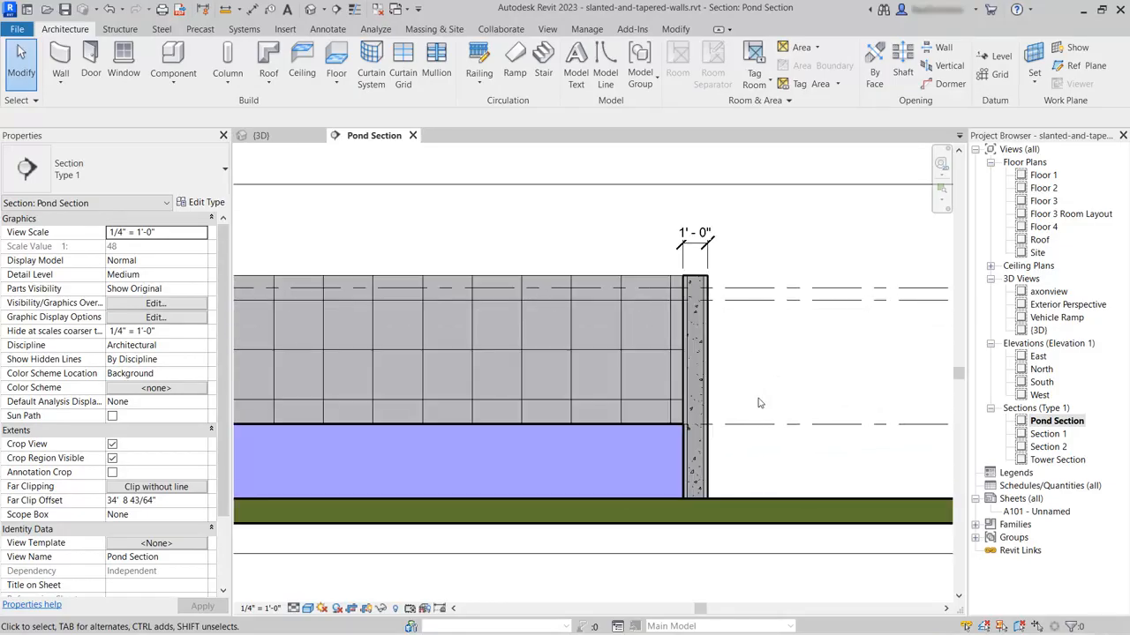
Step: Set the pond's outer granite-on-concrete wall to a Slanted cross-section with a 5° angle from vertical
{"action": "left_click", "coordinate": [701, 359]}
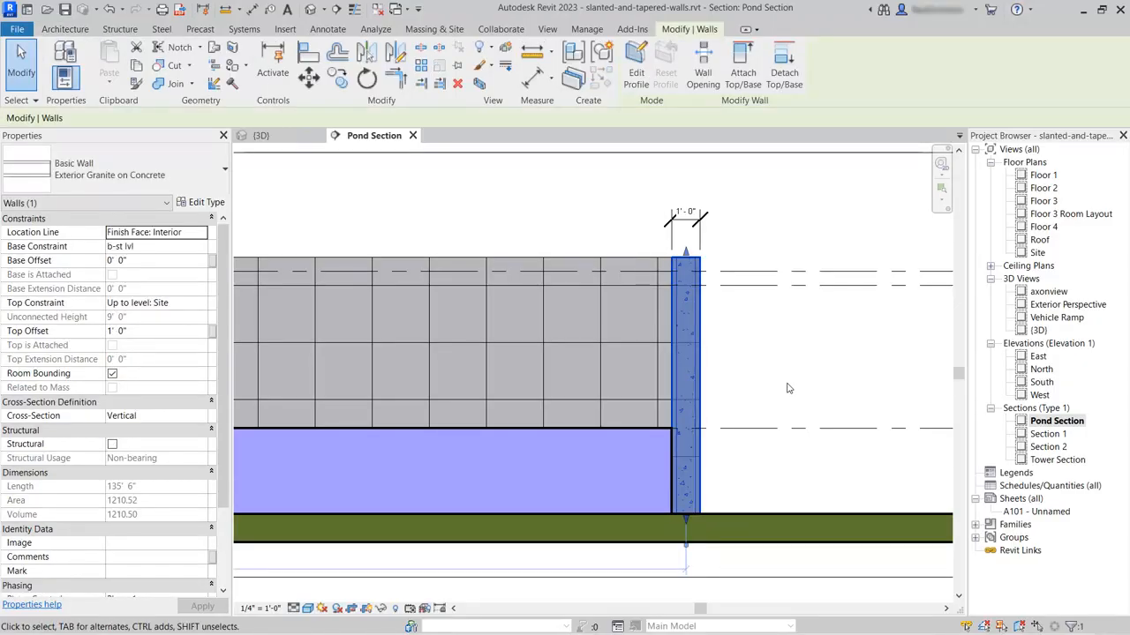
{"action": "left_click", "coordinate": [202, 416]}
{"action": "left_click", "coordinate": [122, 441]}
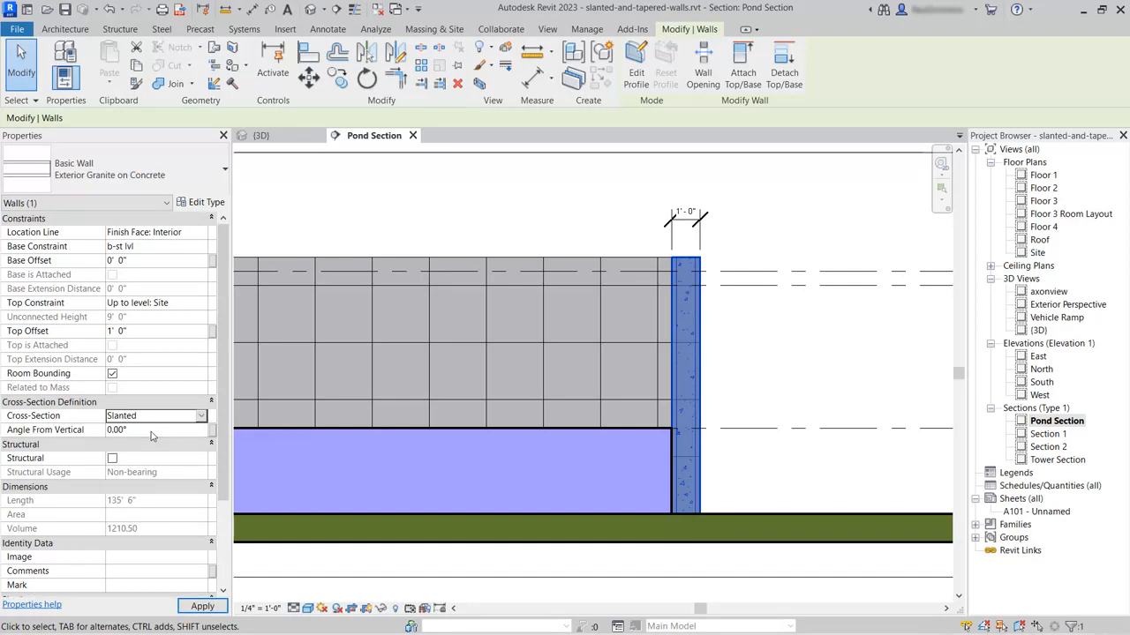
{"action": "left_click", "coordinate": [151, 431]}
{"action": "type", "text": "5"}
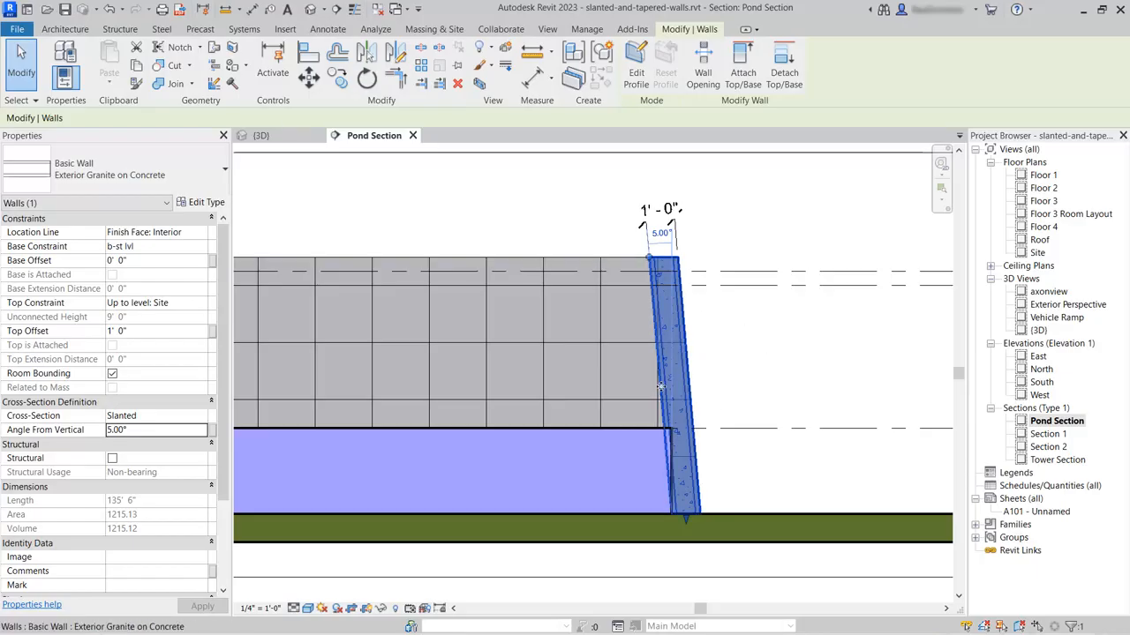
Step: Set the pond wall's angle from vertical to -5° so it leans away from the water
{"action": "left_click", "coordinate": [154, 429]}
{"action": "type", "text": "-"}
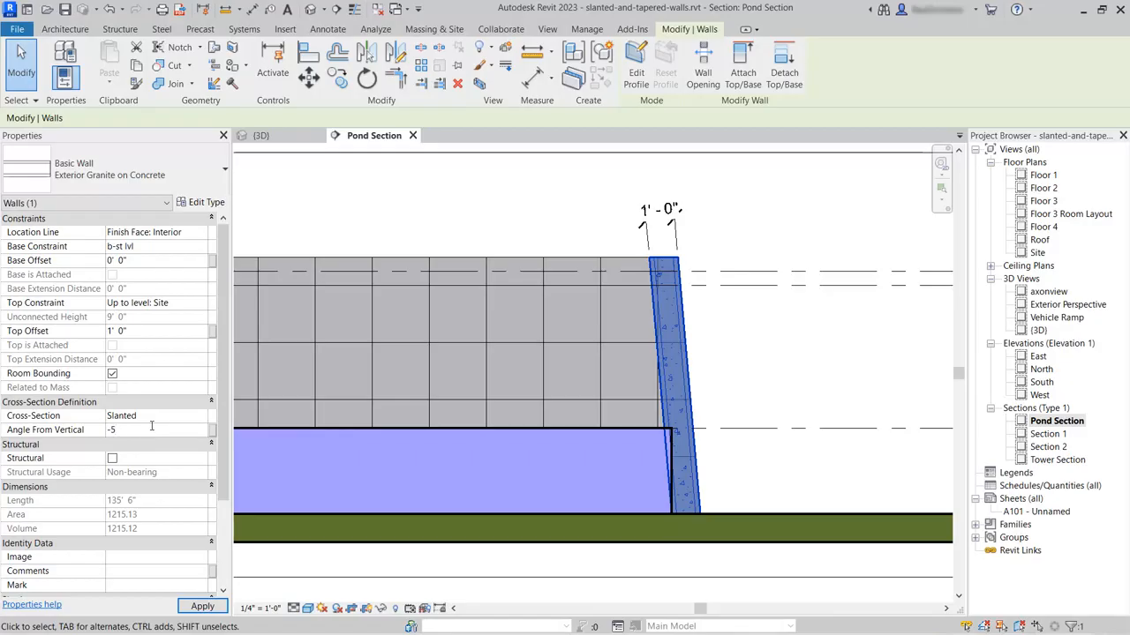
{"action": "type", "text": "5"}
{"action": "key", "text": "Return"}
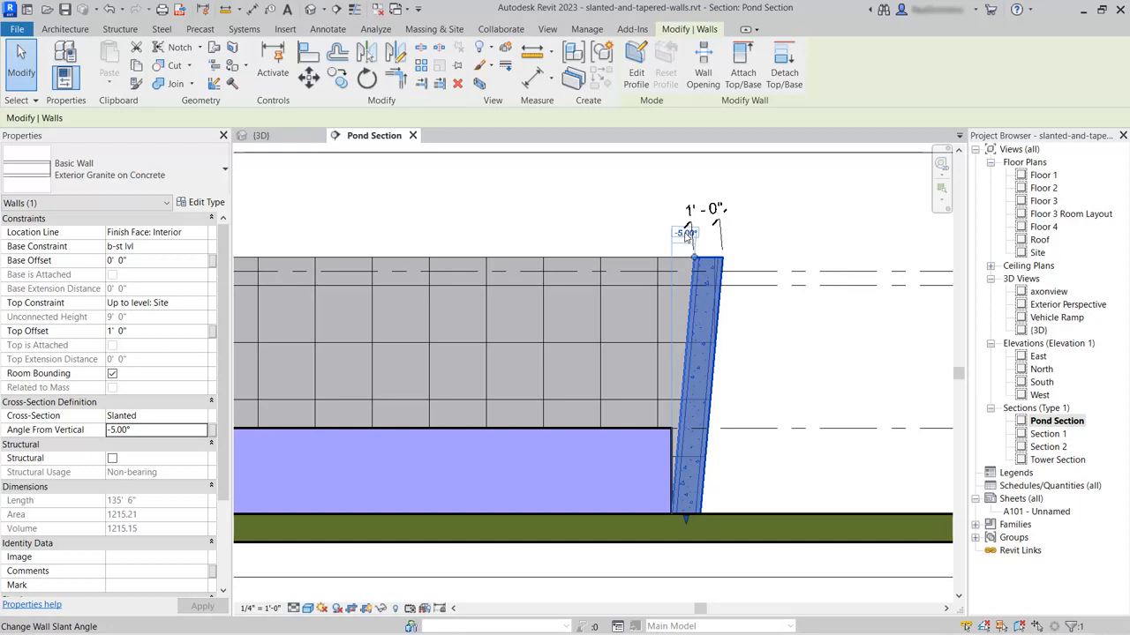
Step: Change the pond wall's slant to -10° through its temporary angle dimension in the section
{"action": "scroll", "coordinate": [686, 237], "scroll_direction": "up", "scroll_amount": 3}
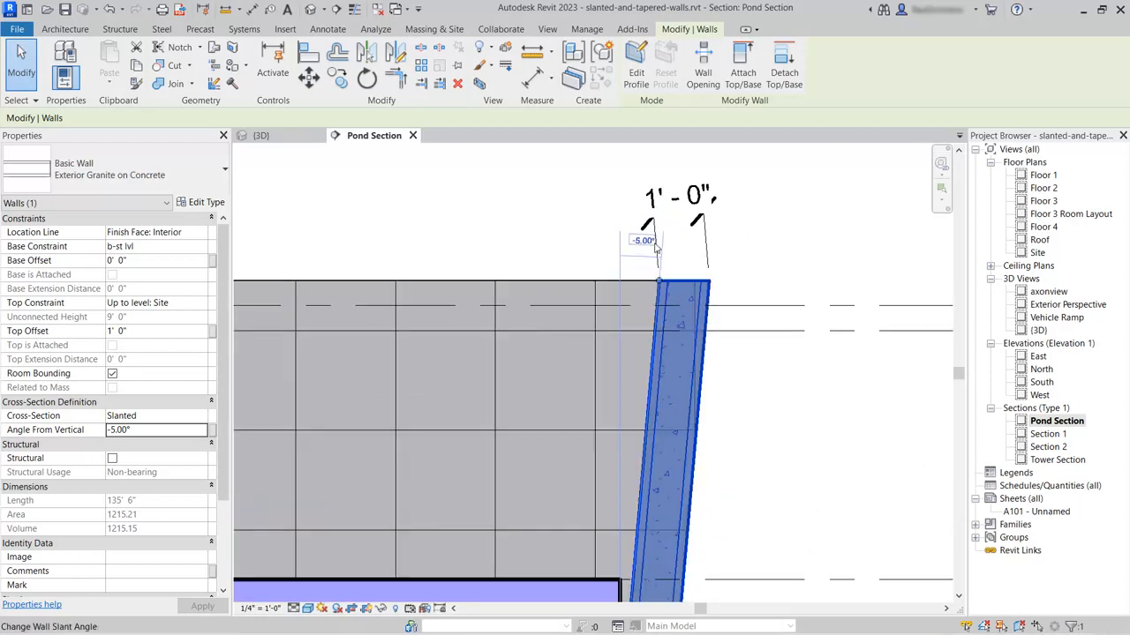
{"action": "left_click", "coordinate": [647, 241]}
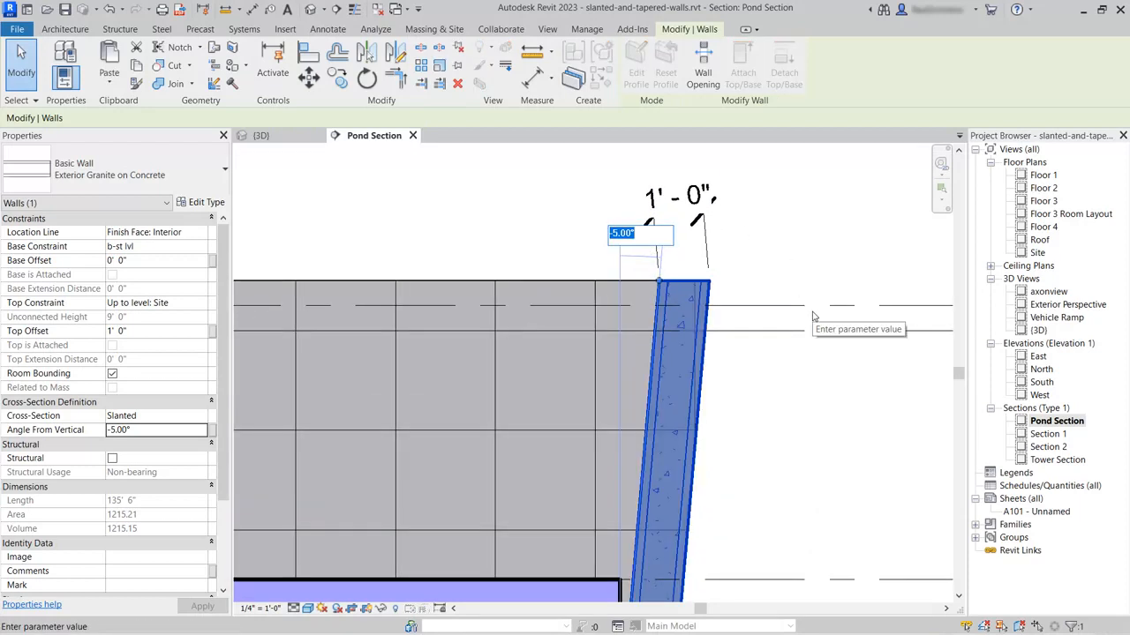
{"action": "type", "text": "-"}
{"action": "type", "text": "10"}
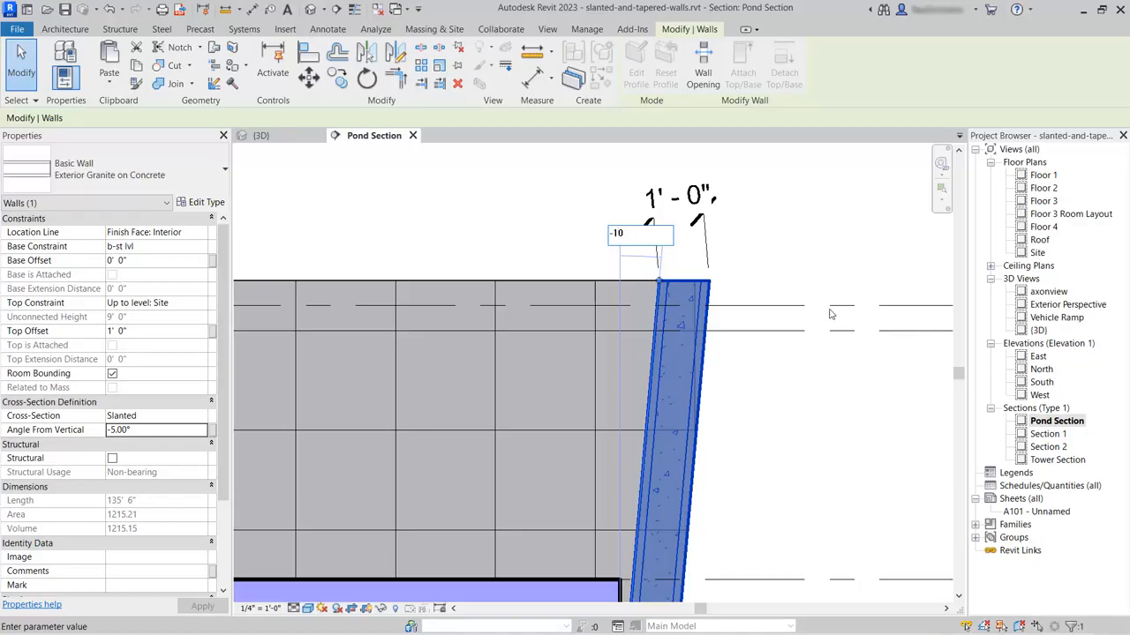
{"action": "key", "text": "Return"}
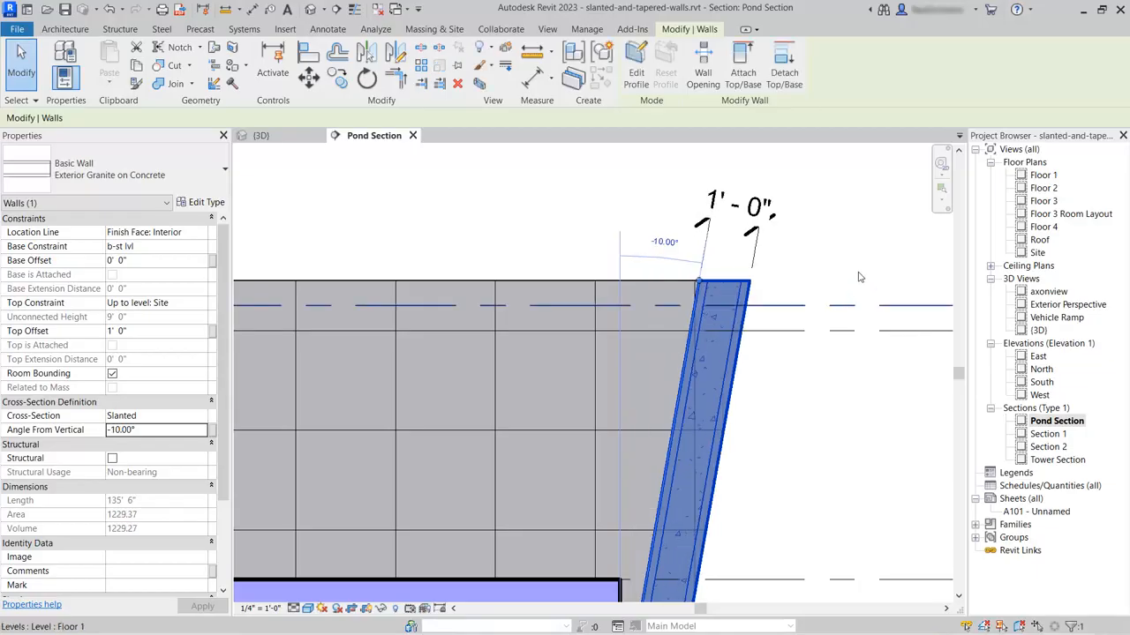
Step: Lean the pond wall towards the water to about 5° with its slant grip, and deselect it
{"action": "scroll", "coordinate": [817, 256], "scroll_direction": "down", "scroll_amount": 1}
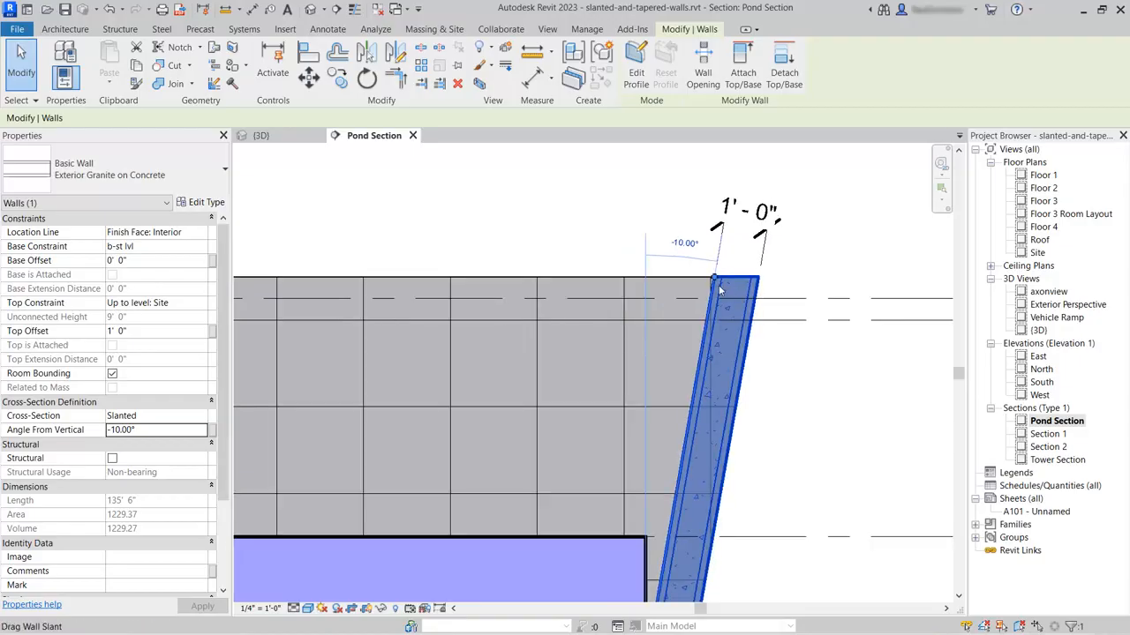
{"action": "left_click_drag", "start_coordinate": [716, 279], "coordinate": [612, 278]}
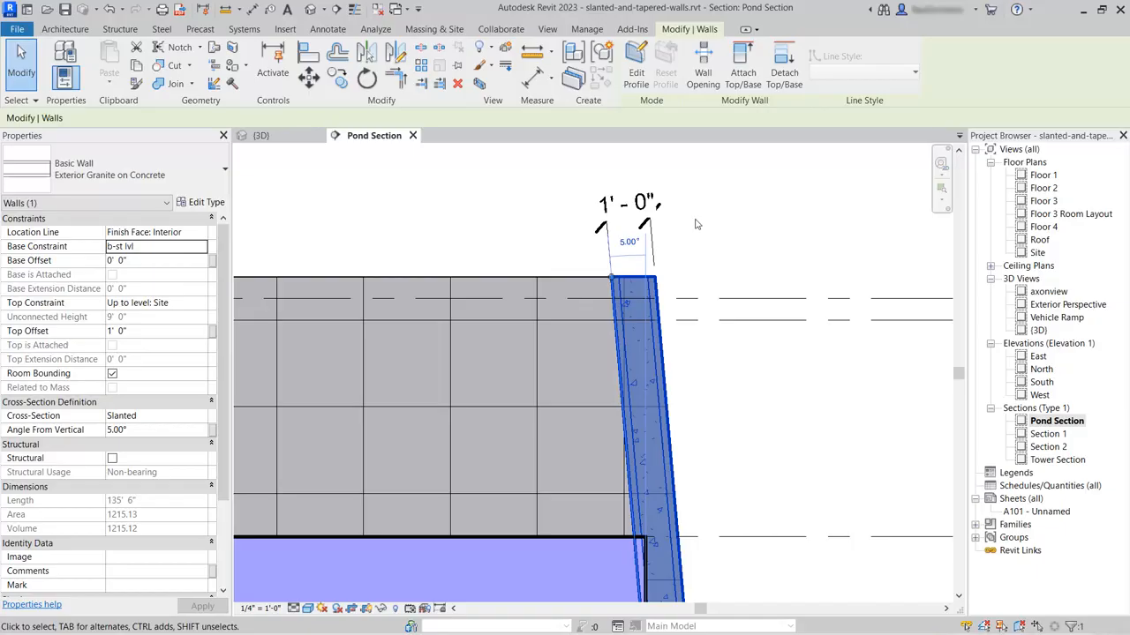
{"action": "scroll", "coordinate": [693, 225], "scroll_direction": "down", "scroll_amount": 2}
{"action": "left_click", "coordinate": [802, 346]}
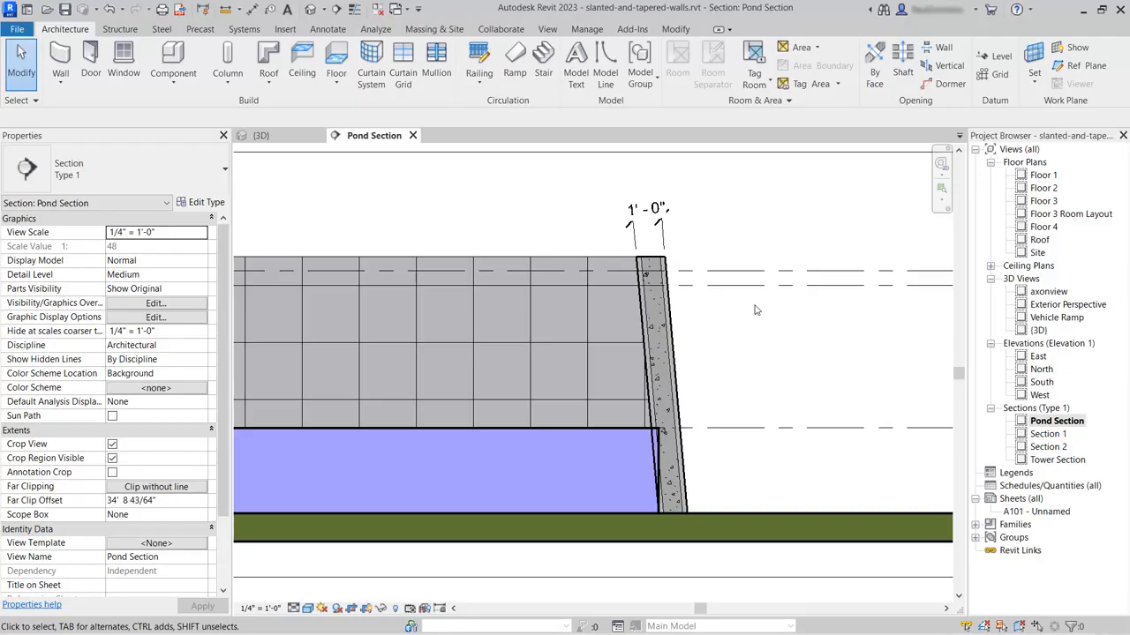
Step: Try to change the pond wall's cross-section to Tapered
{"action": "left_click", "coordinate": [679, 330]}
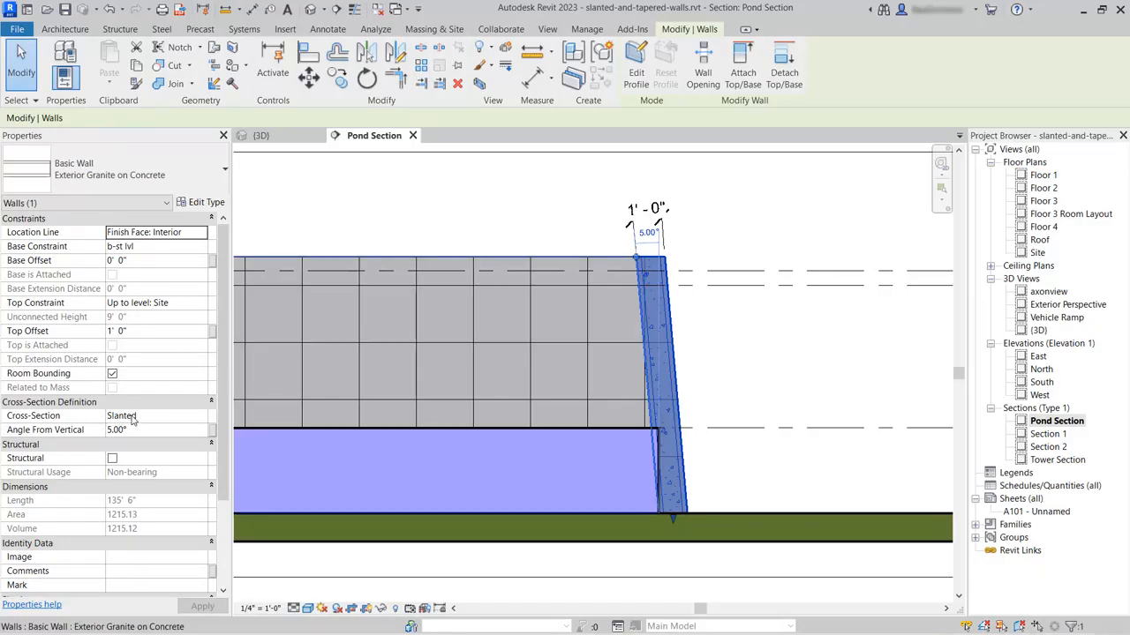
{"action": "left_click", "coordinate": [202, 416]}
{"action": "left_click", "coordinate": [202, 416]}
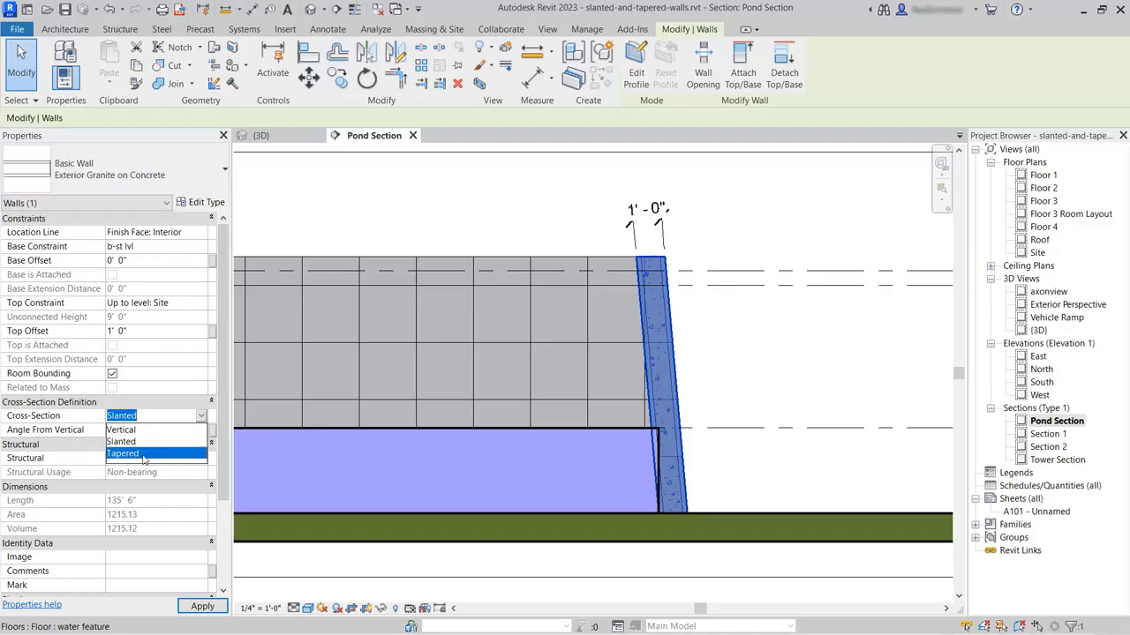
{"action": "left_click", "coordinate": [124, 454]}
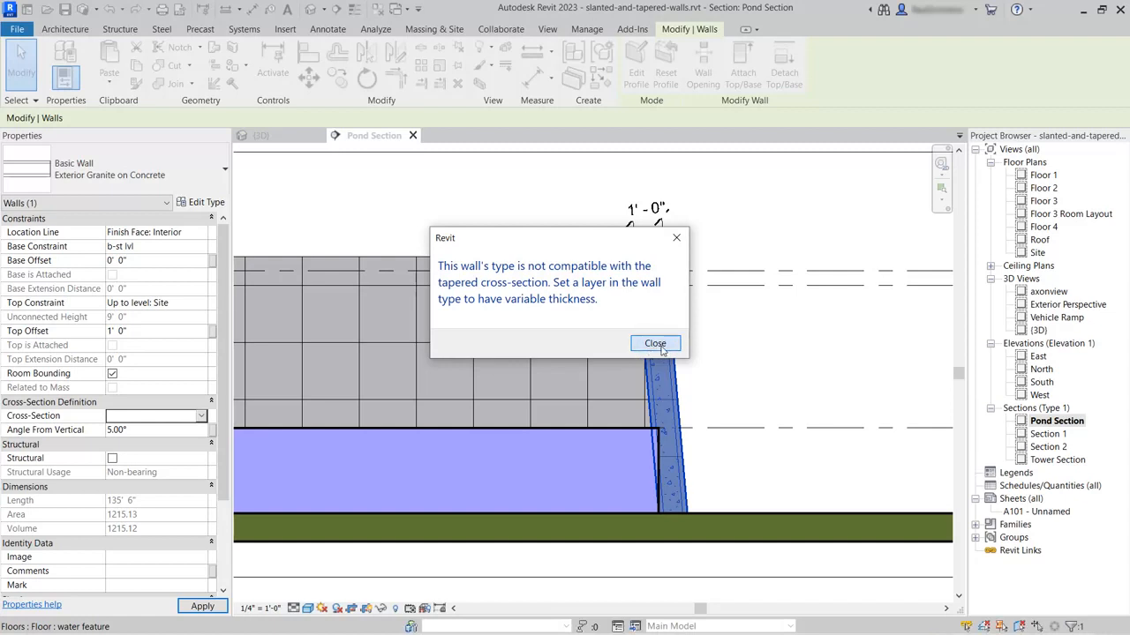
{"action": "left_click", "coordinate": [660, 347]}
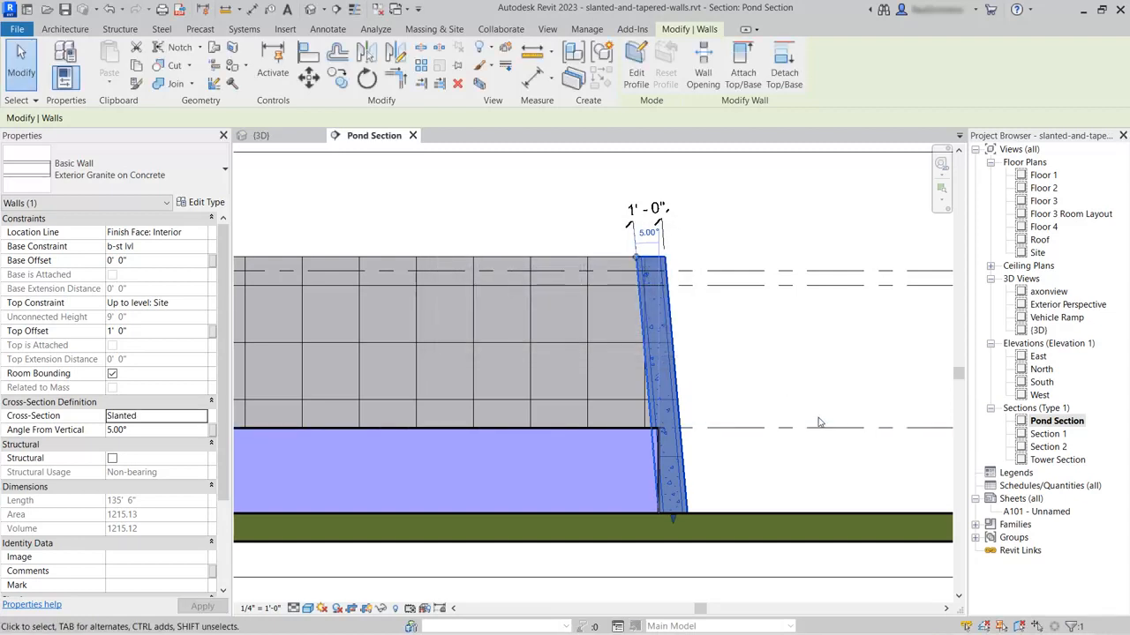
Step: Set the pond wall's cross-section to Vertical and open the layer structure of its wall type for editing
{"action": "left_click", "coordinate": [205, 418]}
{"action": "left_click", "coordinate": [156, 436]}
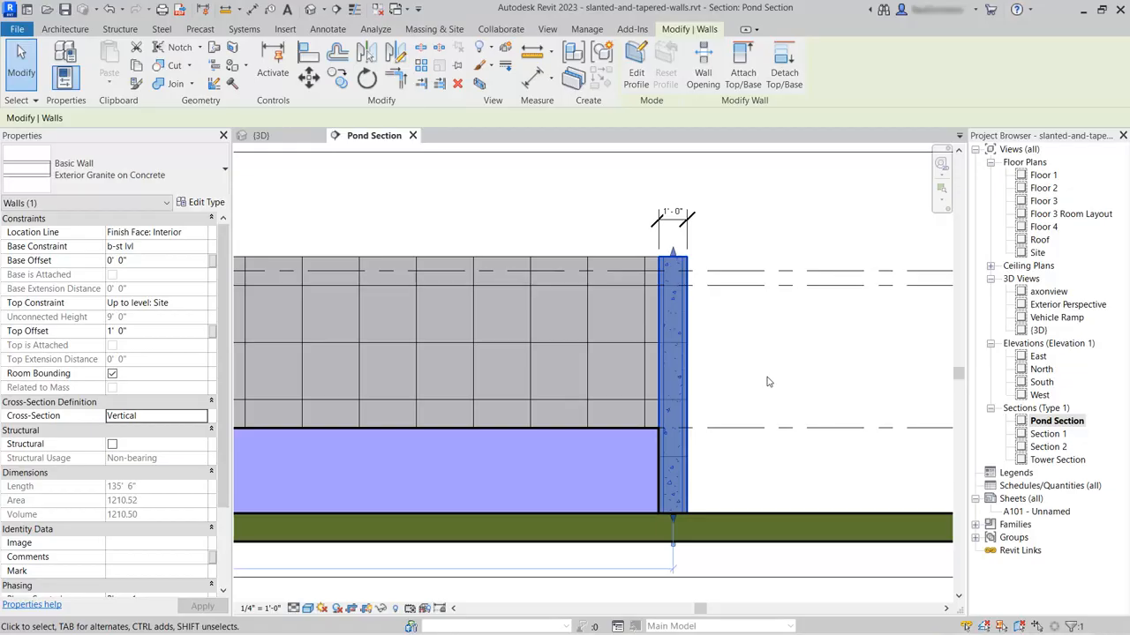
{"action": "left_click", "coordinate": [210, 204]}
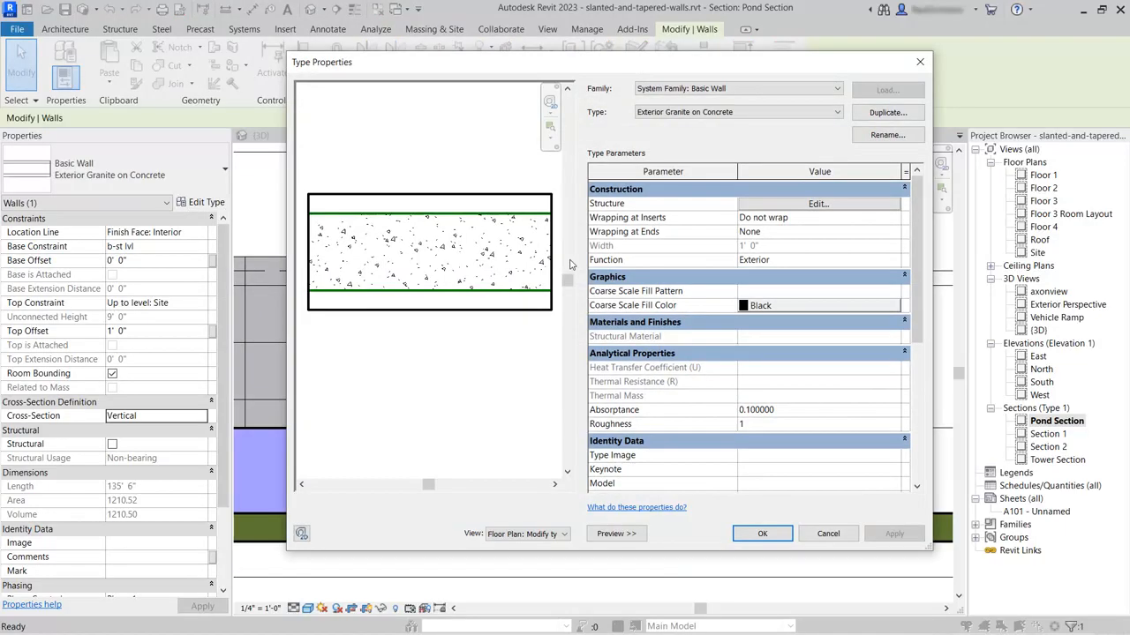
{"action": "left_click", "coordinate": [820, 204]}
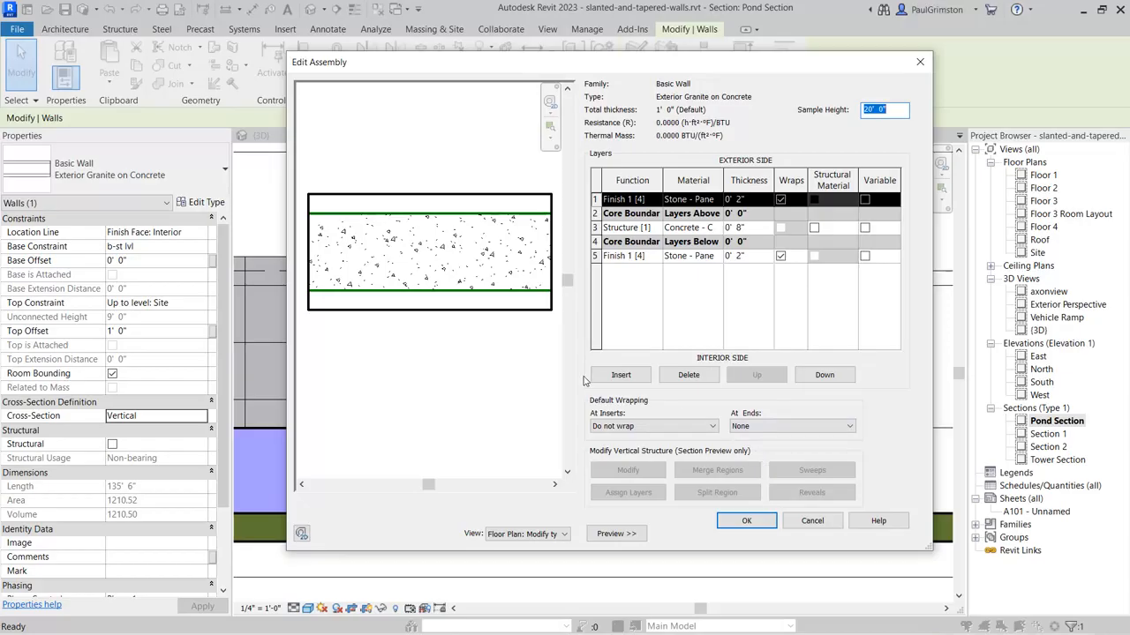
Step: Make the concrete structure layer the variable-thickness layer of the wall type, and accept the assembly
{"action": "left_click", "coordinate": [595, 227]}
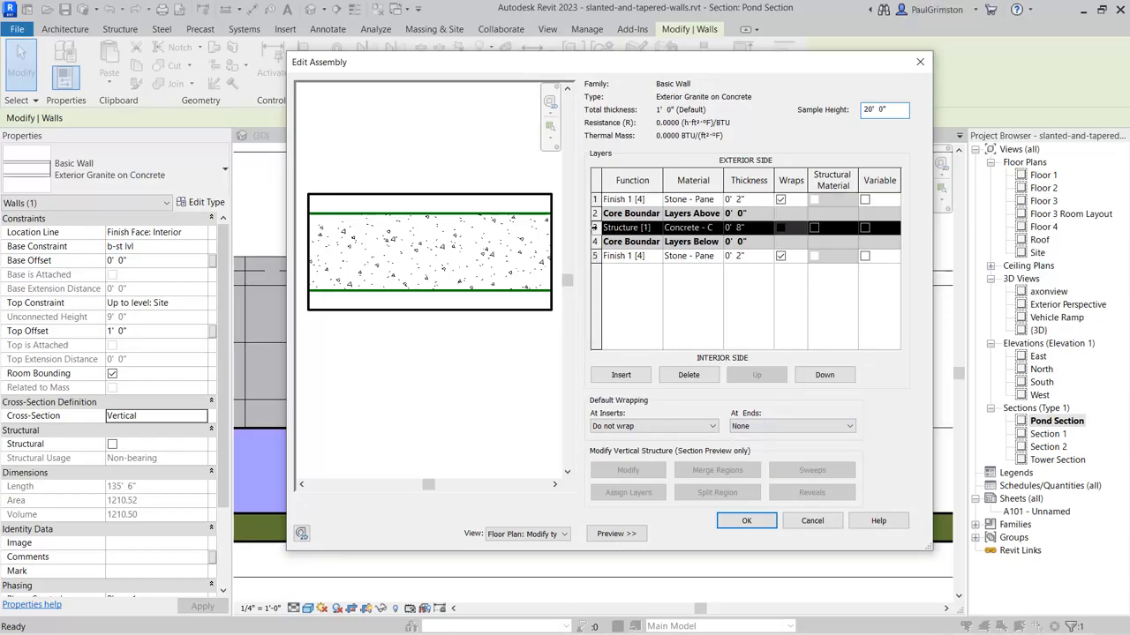
{"action": "left_click", "coordinate": [595, 256]}
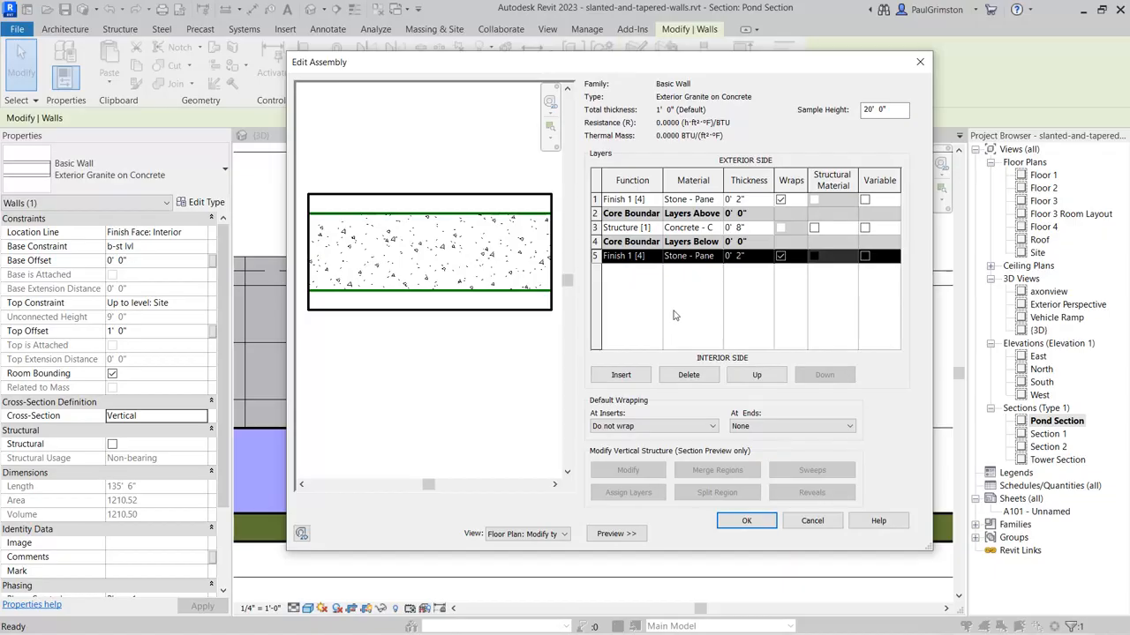
{"action": "left_click_drag", "start_coordinate": [722, 181], "coordinate": [731, 181]}
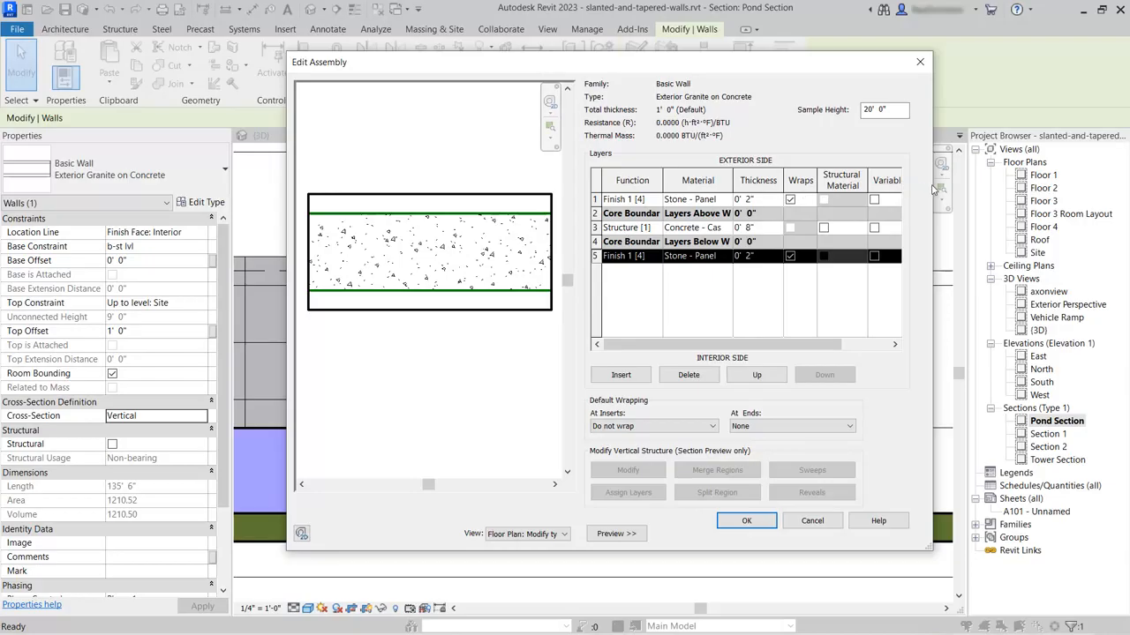
{"action": "left_click_drag", "start_coordinate": [938, 186], "coordinate": [968, 187]}
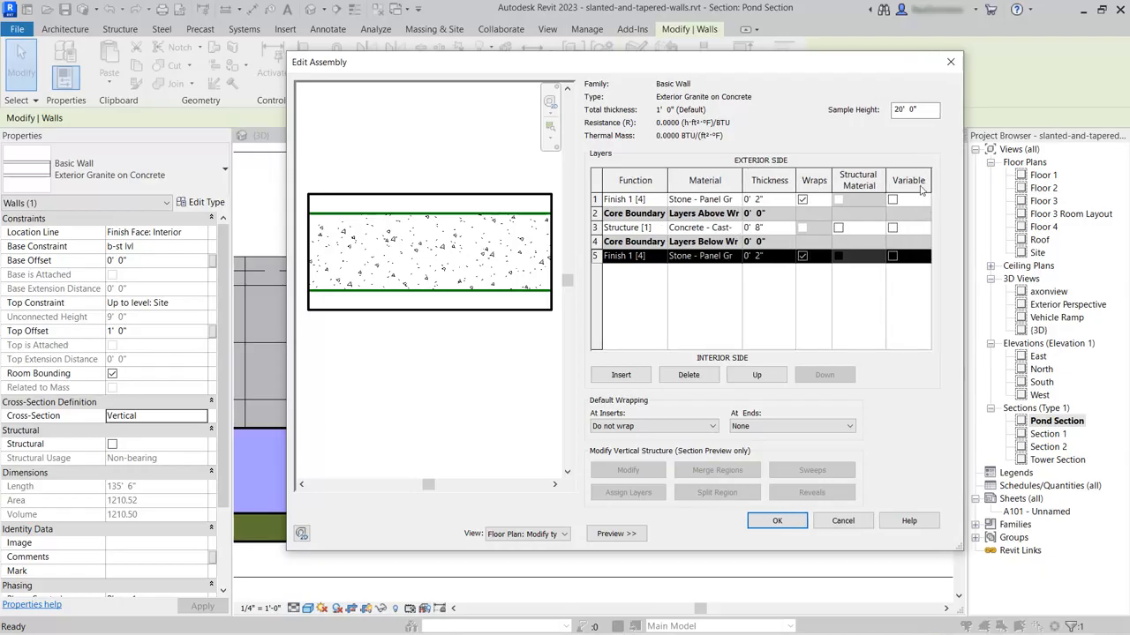
{"action": "left_click", "coordinate": [893, 228]}
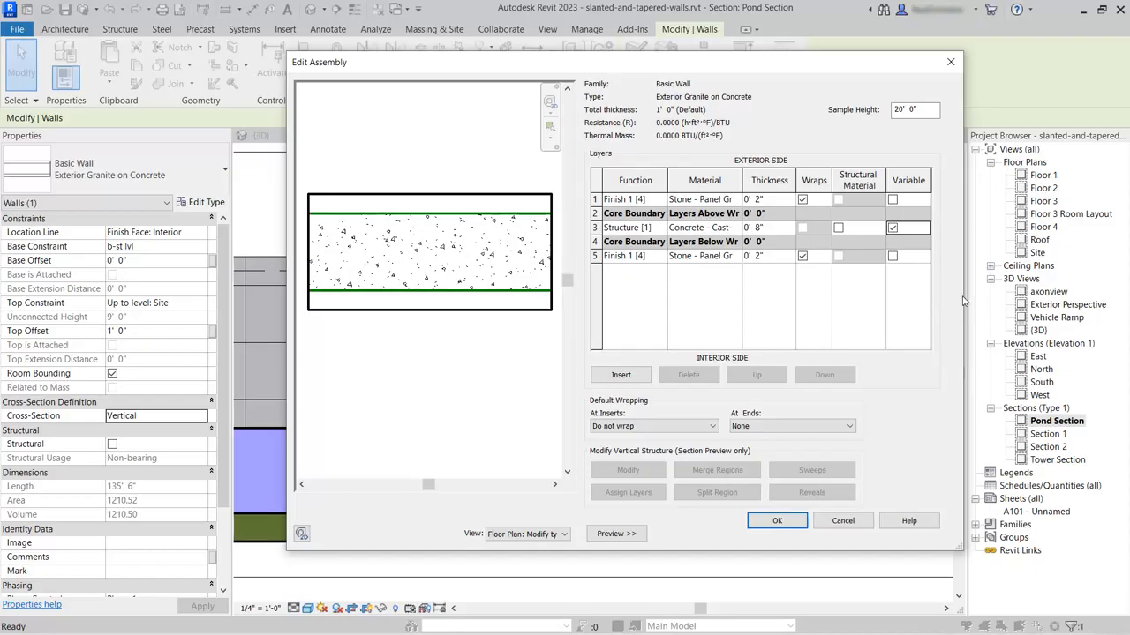
{"action": "left_click", "coordinate": [892, 256]}
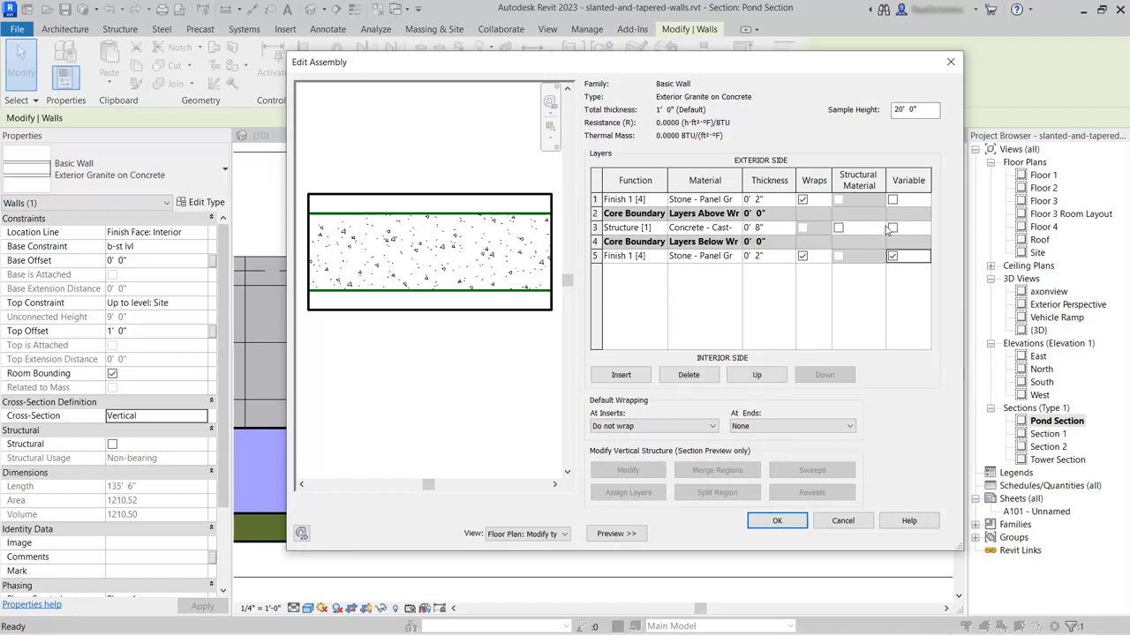
{"action": "left_click", "coordinate": [892, 228]}
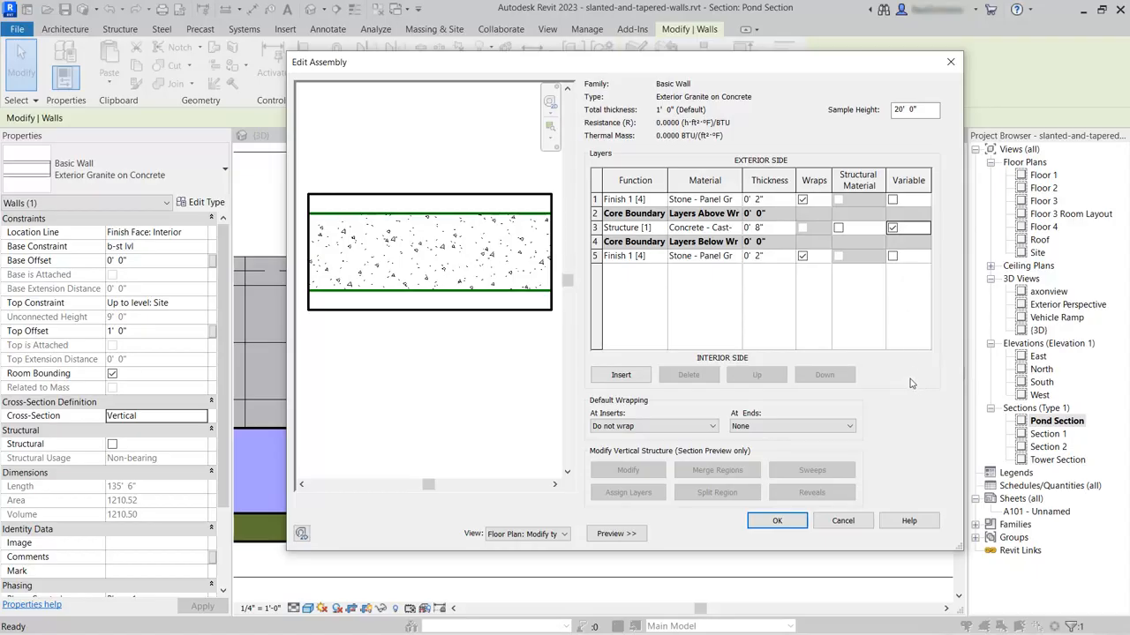
{"action": "left_click", "coordinate": [778, 522]}
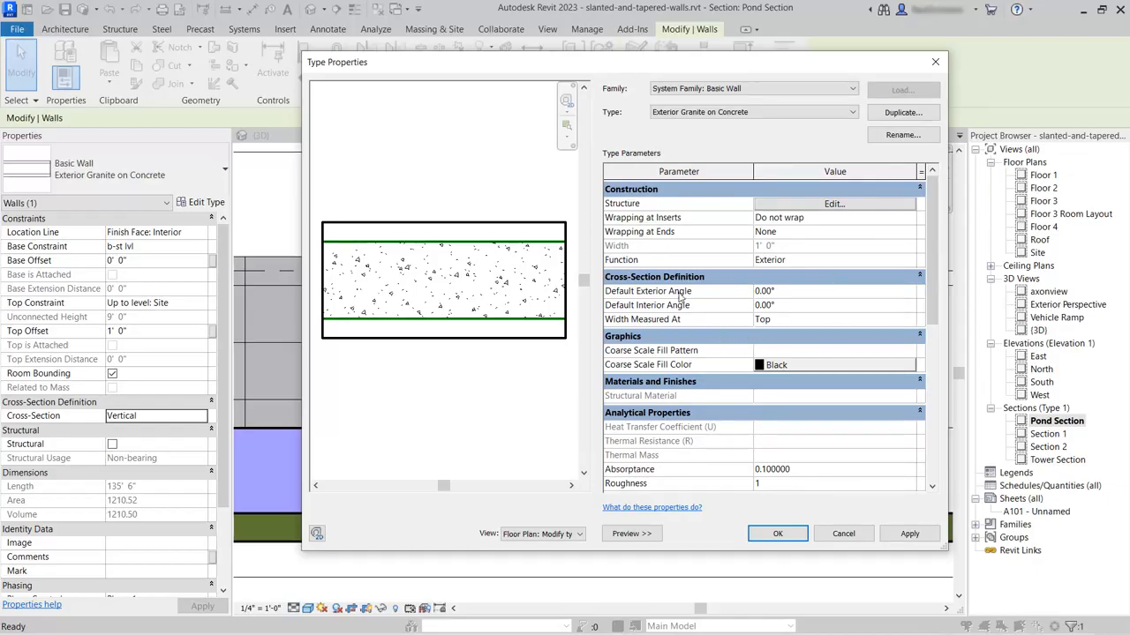
Step: Give the wall type a default exterior angle of 5° with the width measured at Top, and accept the type properties
{"action": "left_click", "coordinate": [799, 291]}
{"action": "type", "text": "5"}
{"action": "key", "text": "Tab"}
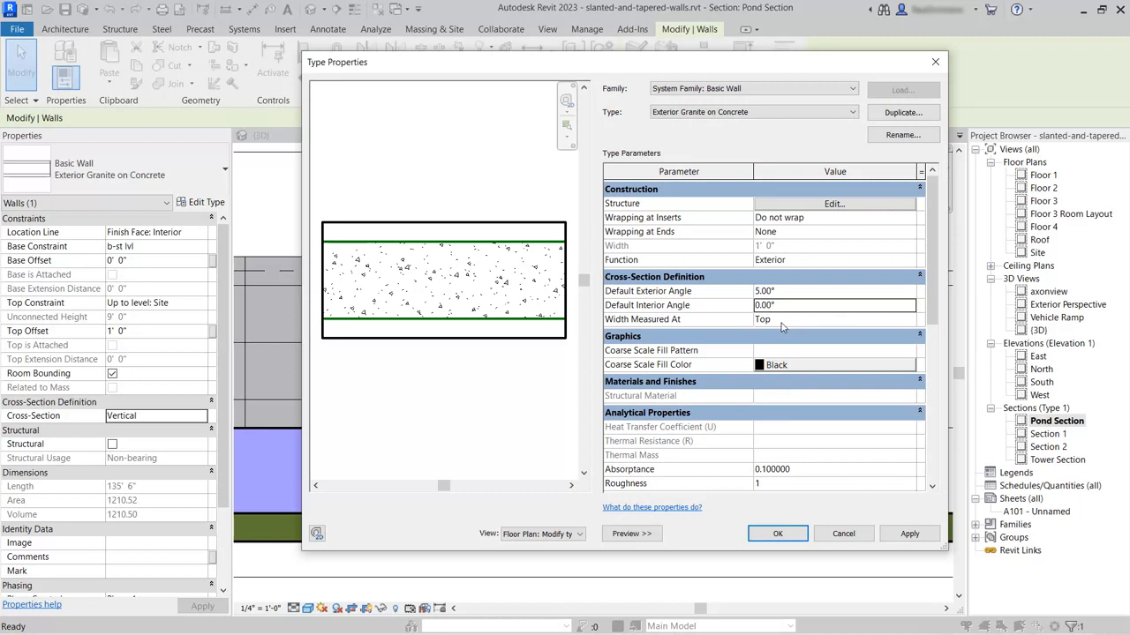
{"action": "left_click", "coordinate": [916, 323]}
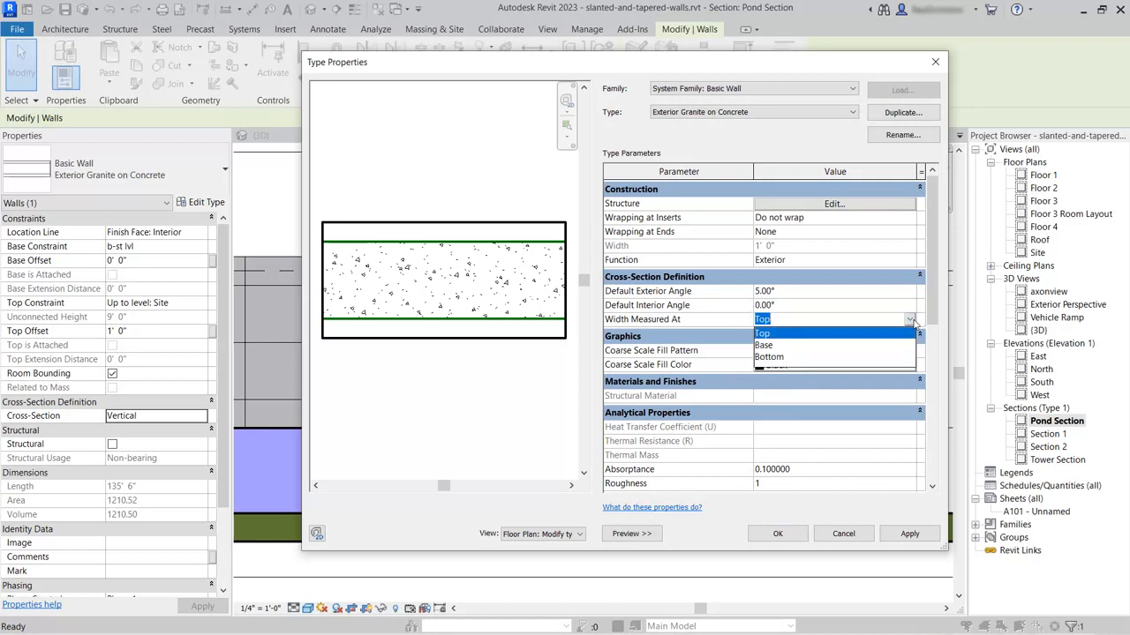
{"action": "left_click", "coordinate": [764, 335]}
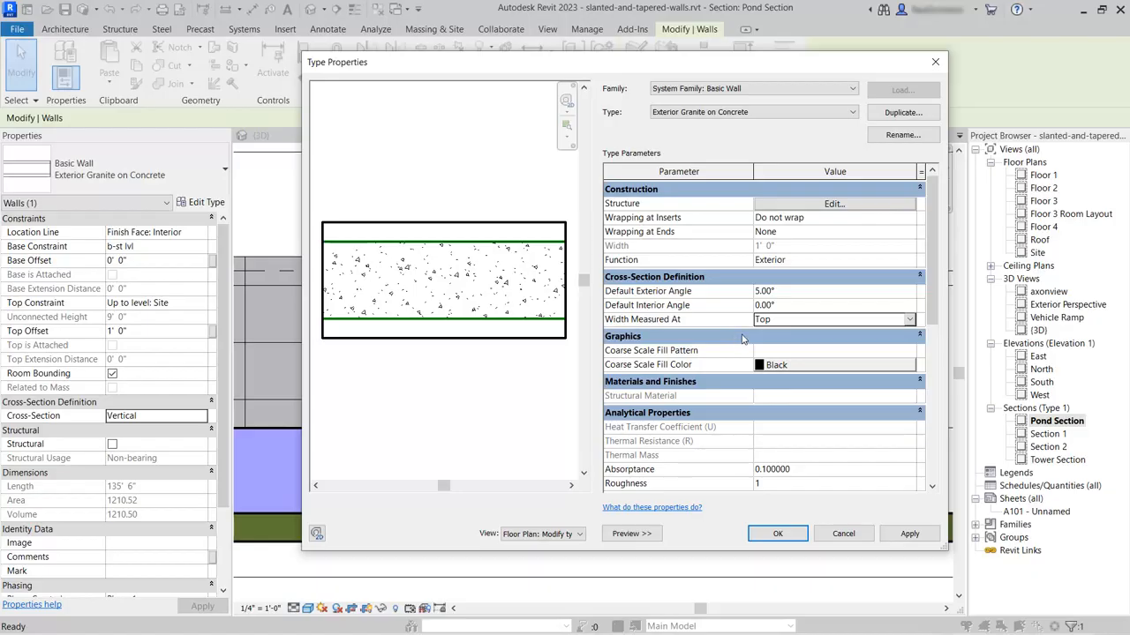
{"action": "left_click", "coordinate": [777, 534]}
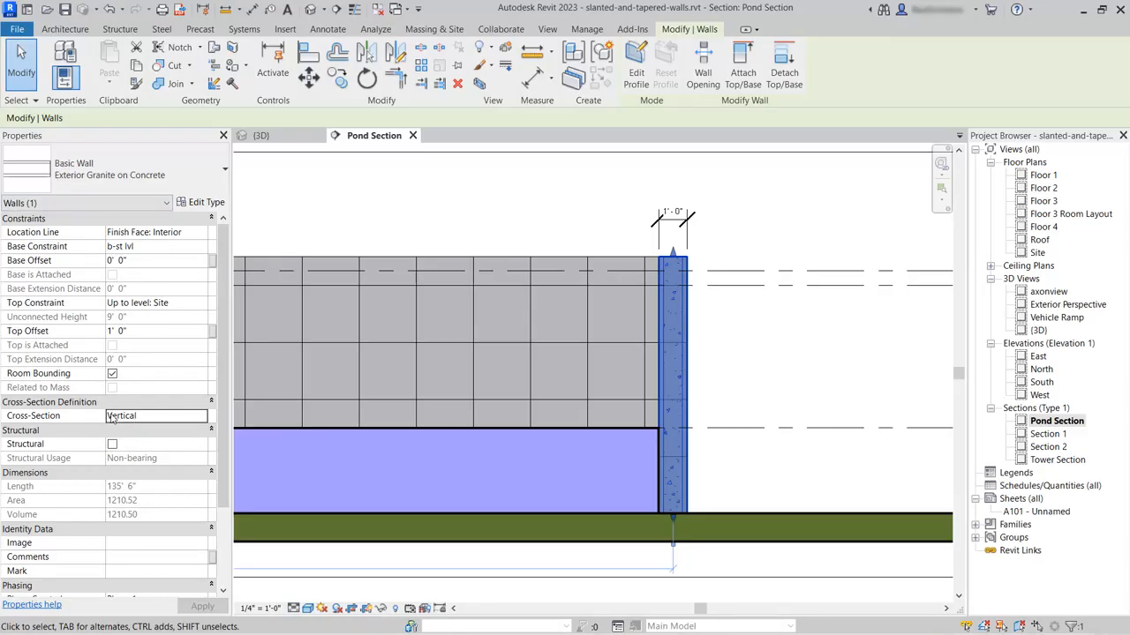
Step: Change the pond wall's cross-section to Tapered and deselect it
{"action": "left_click", "coordinate": [205, 417]}
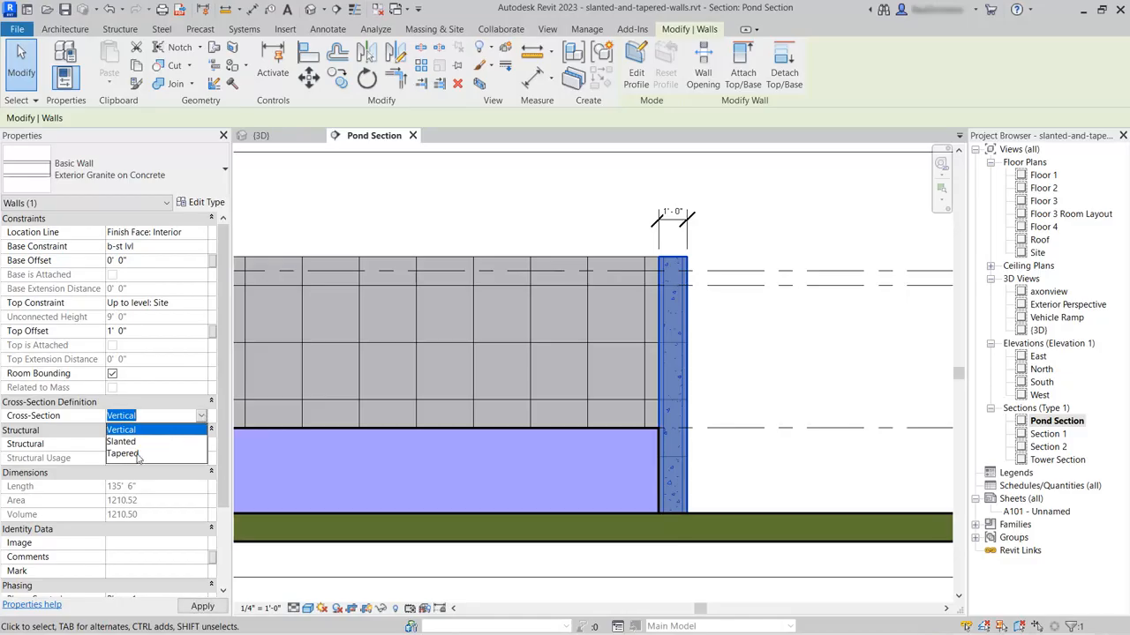
{"action": "left_click", "coordinate": [137, 455]}
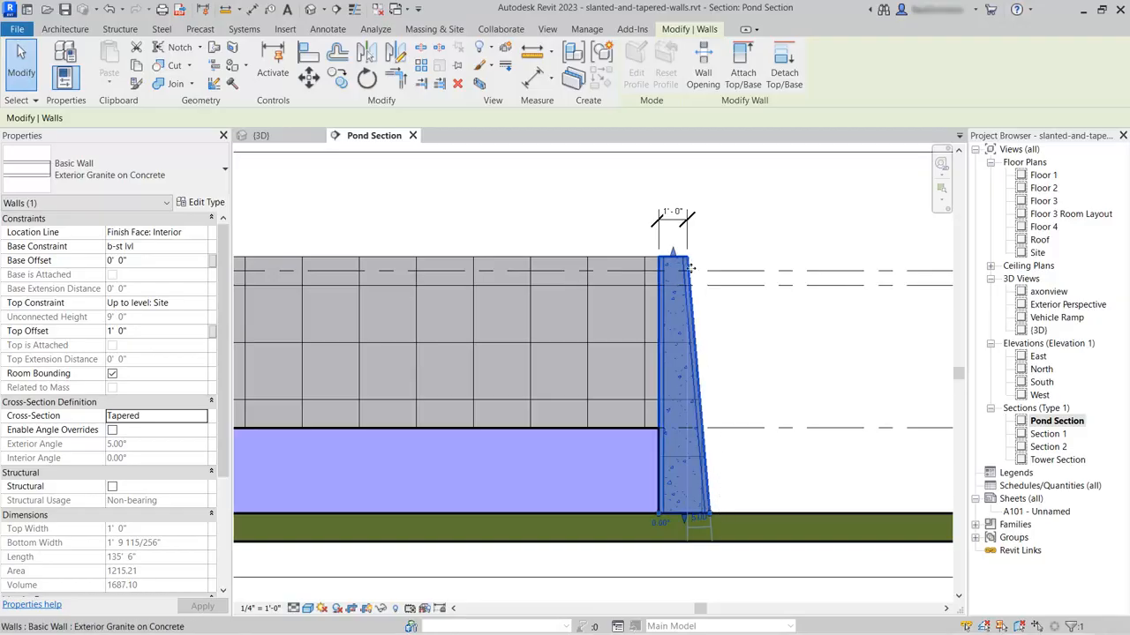
{"action": "left_click", "coordinate": [868, 356]}
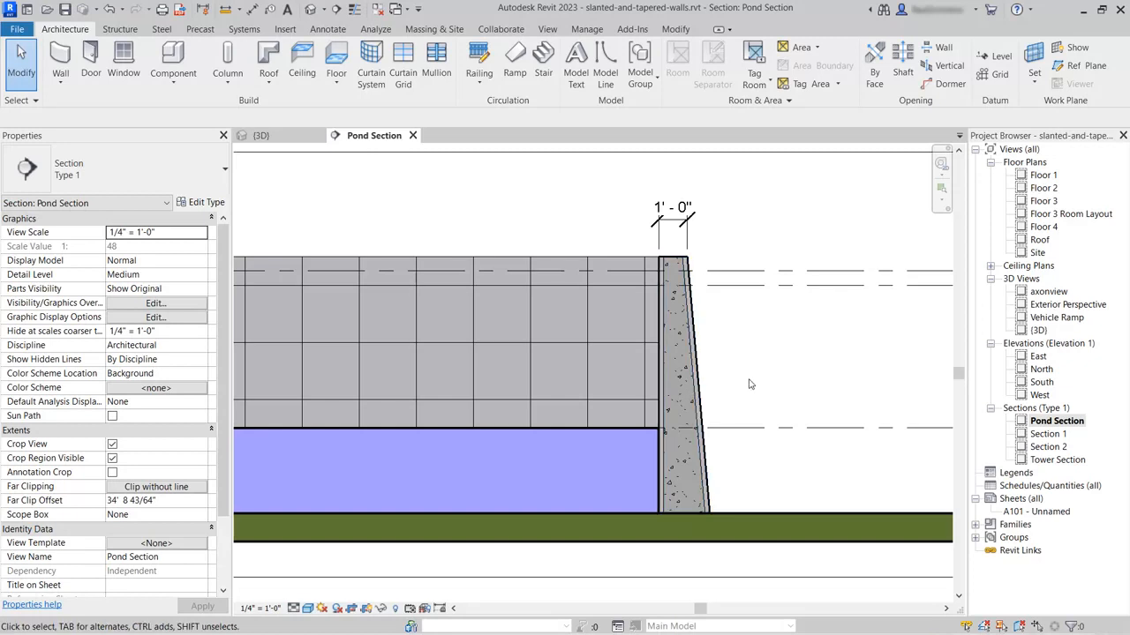
Step: Pull the pond wall's exterior face outward with its slant grip, creating an instance override, until the exterior angle is 15°
{"action": "left_click", "coordinate": [701, 403]}
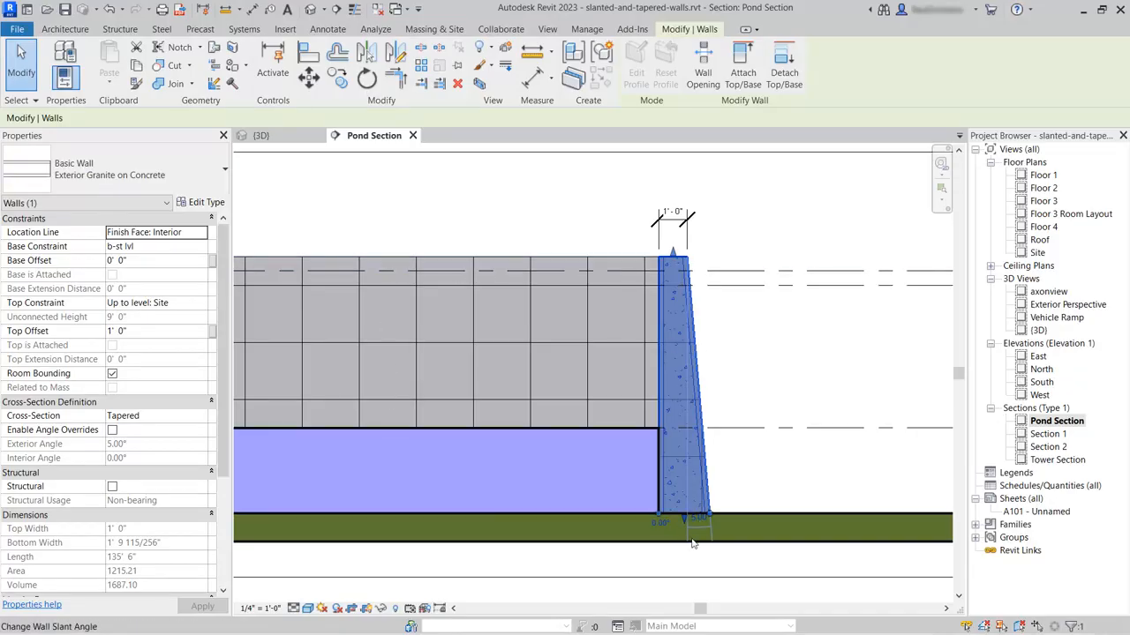
{"action": "left_click_drag", "start_coordinate": [711, 519], "coordinate": [855, 492]}
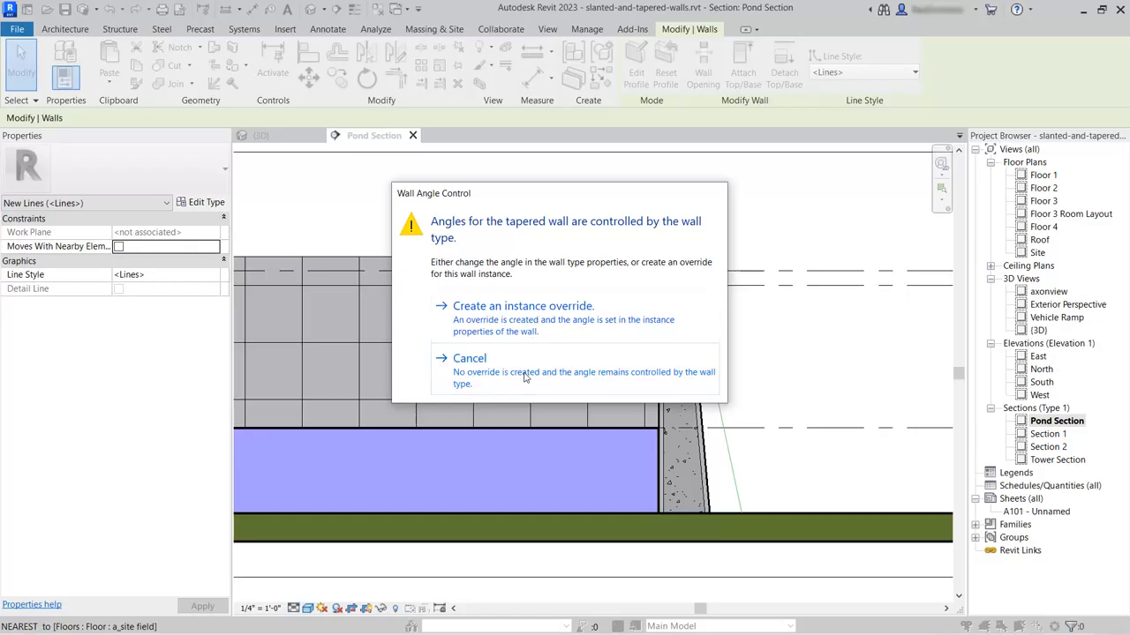
{"action": "left_click", "coordinate": [506, 309]}
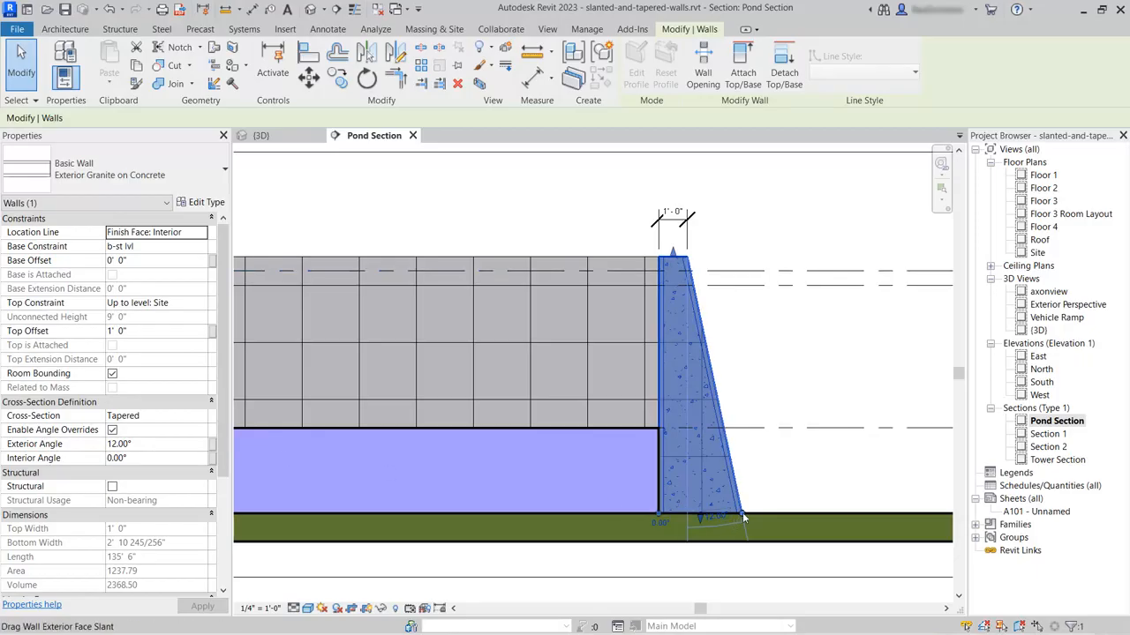
{"action": "left_click_drag", "start_coordinate": [743, 513], "coordinate": [741, 513]}
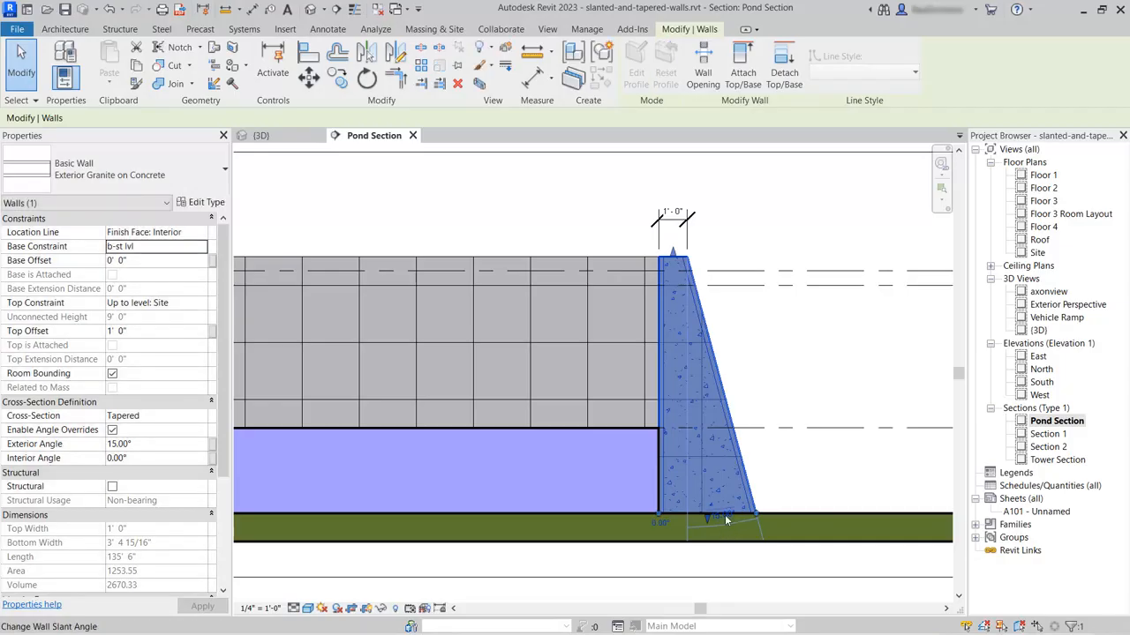
Step: Set the pond wall's exterior angle to 10° through its temporary dimension, and disable the angle overrides again
{"action": "left_click", "coordinate": [725, 514]}
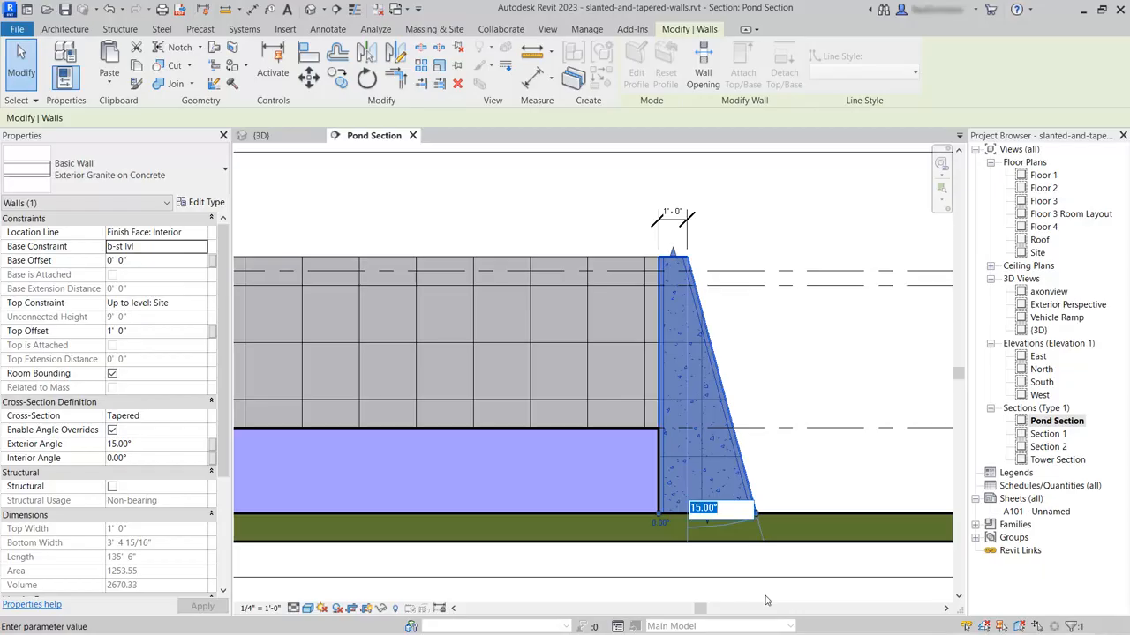
{"action": "type", "text": "10"}
{"action": "key", "text": "Return"}
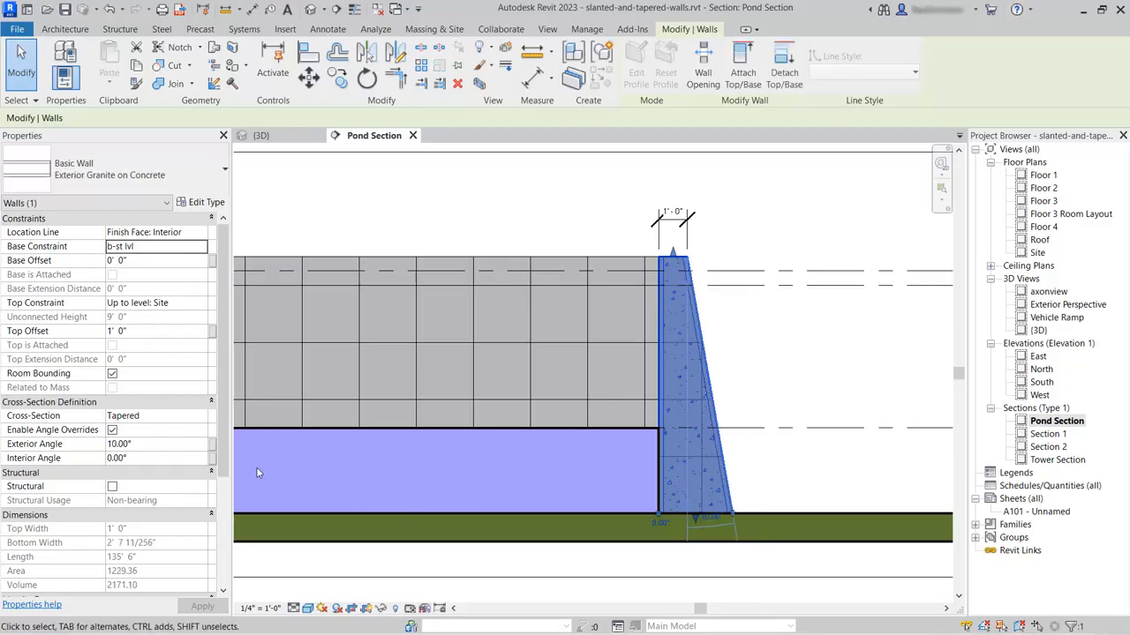
{"action": "left_click", "coordinate": [112, 431]}
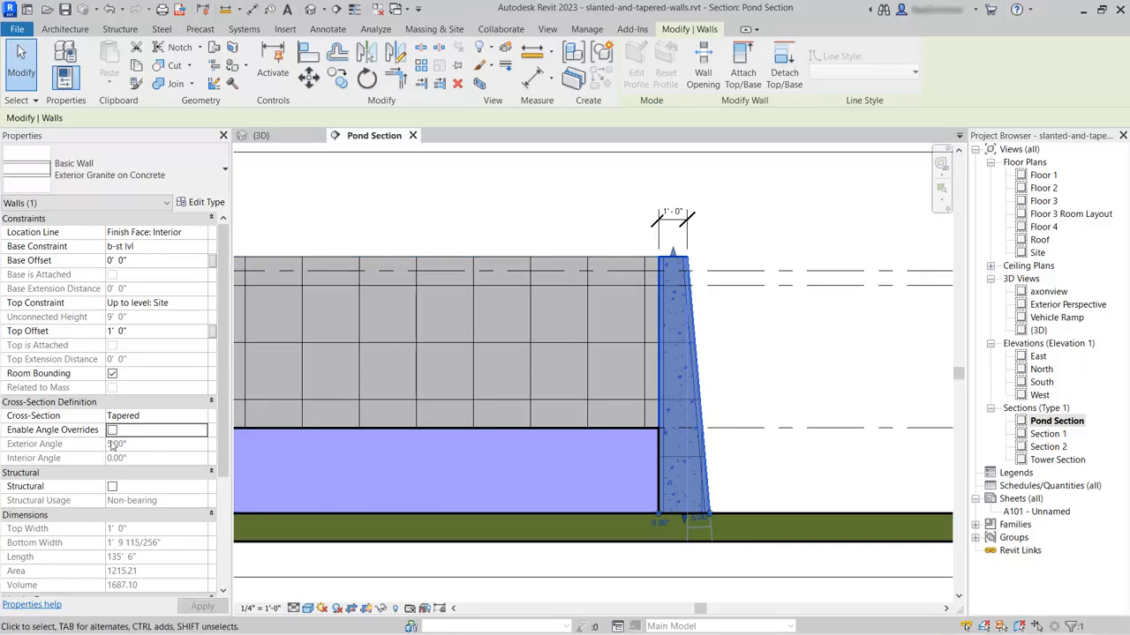
{"action": "left_click", "coordinate": [768, 383]}
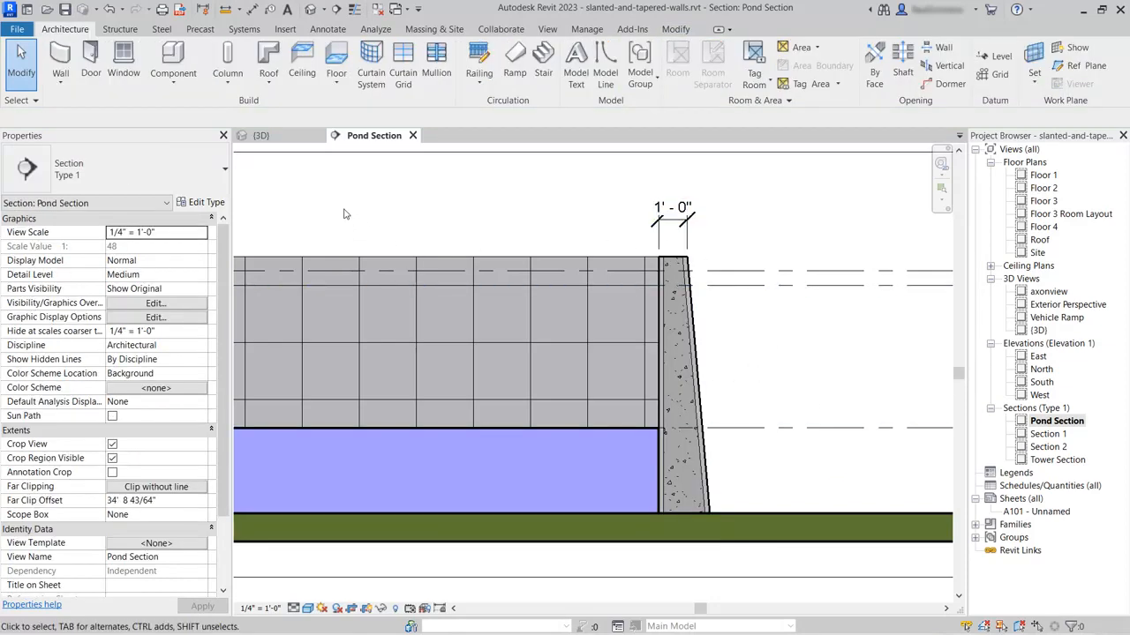
Step: In the {3D} view, set the cross-section of the pond's short end wall to Tapered and deselect it
{"action": "left_click", "coordinate": [284, 140]}
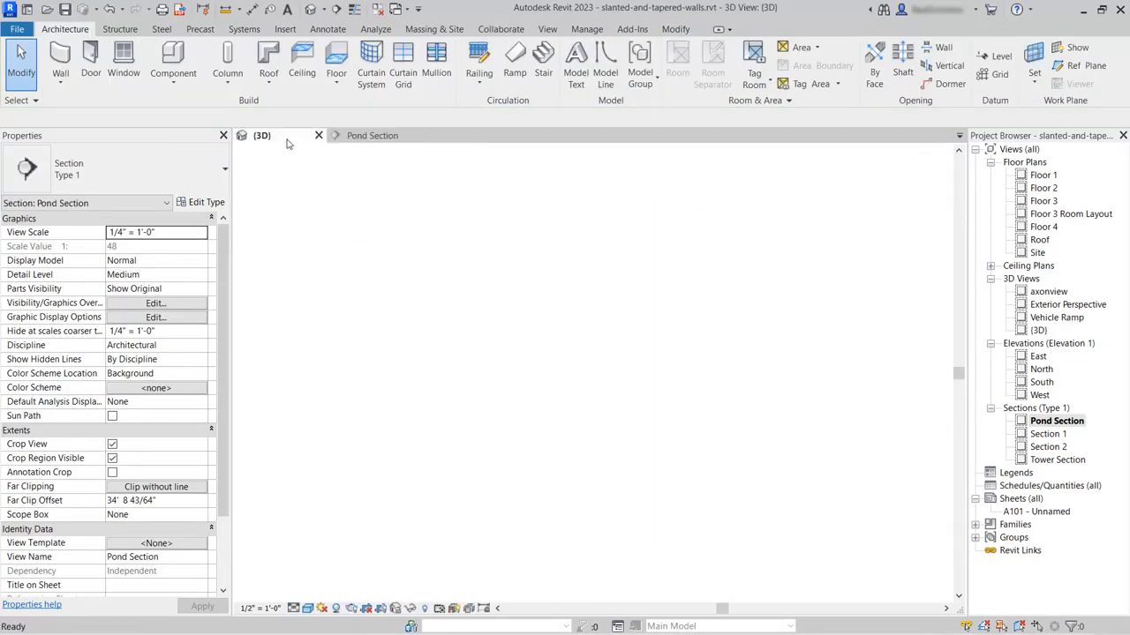
{"action": "middle_click_drag", "start_coordinate": [823, 504], "coordinate": [653, 526], "text": "shift"}
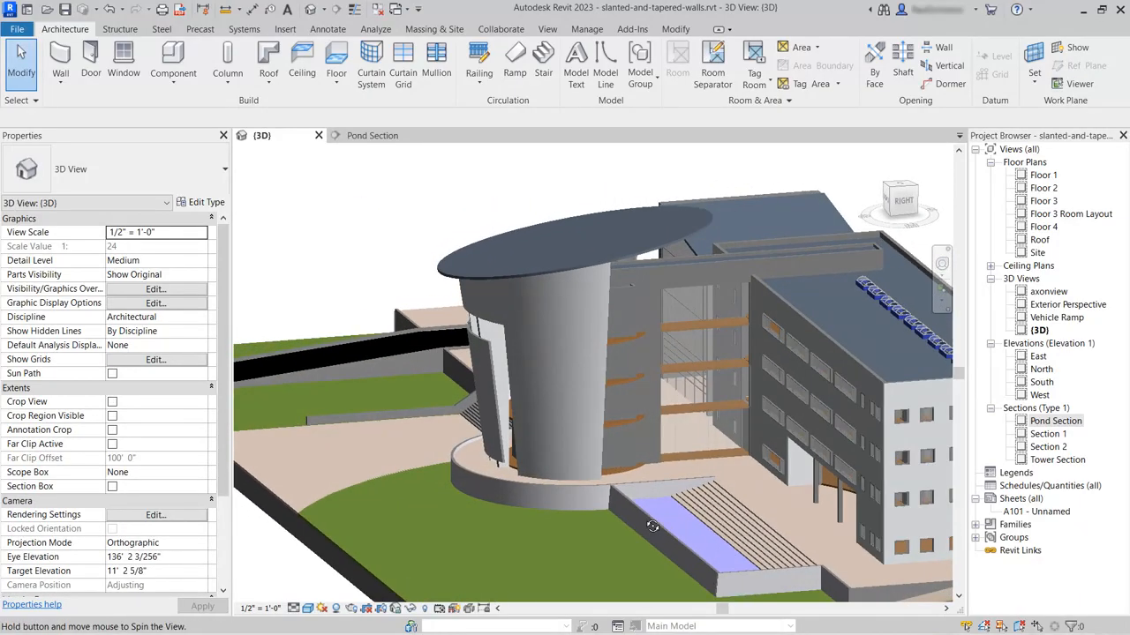
{"action": "middle_click_drag", "start_coordinate": [563, 468], "coordinate": [526, 433]}
{"action": "scroll", "coordinate": [618, 475], "scroll_direction": "up", "scroll_amount": 6}
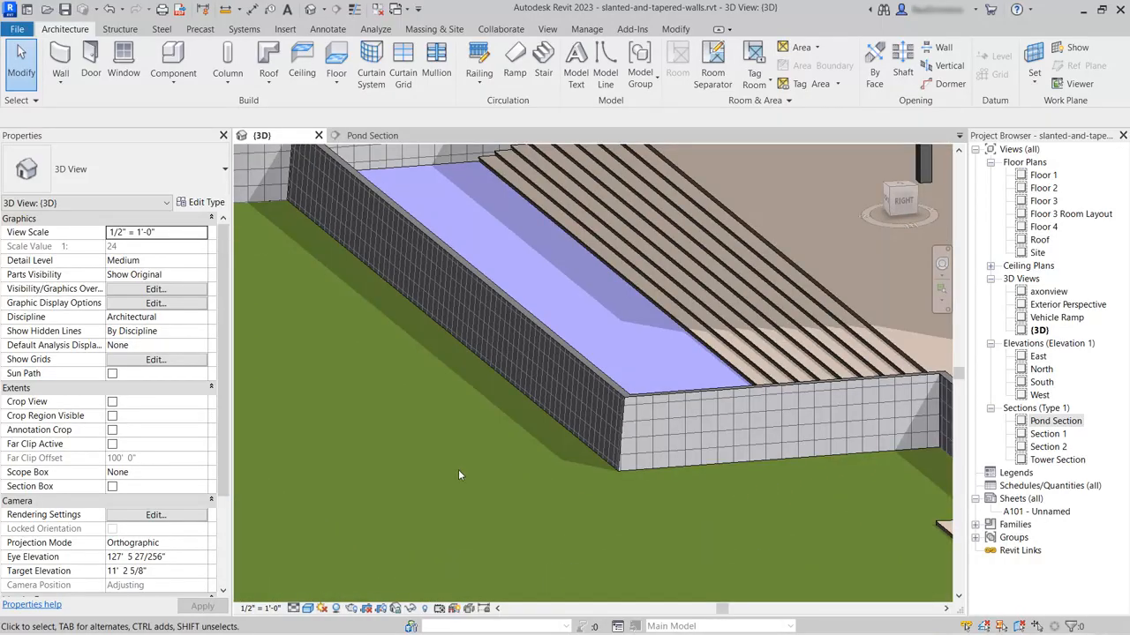
{"action": "left_click", "coordinate": [688, 401]}
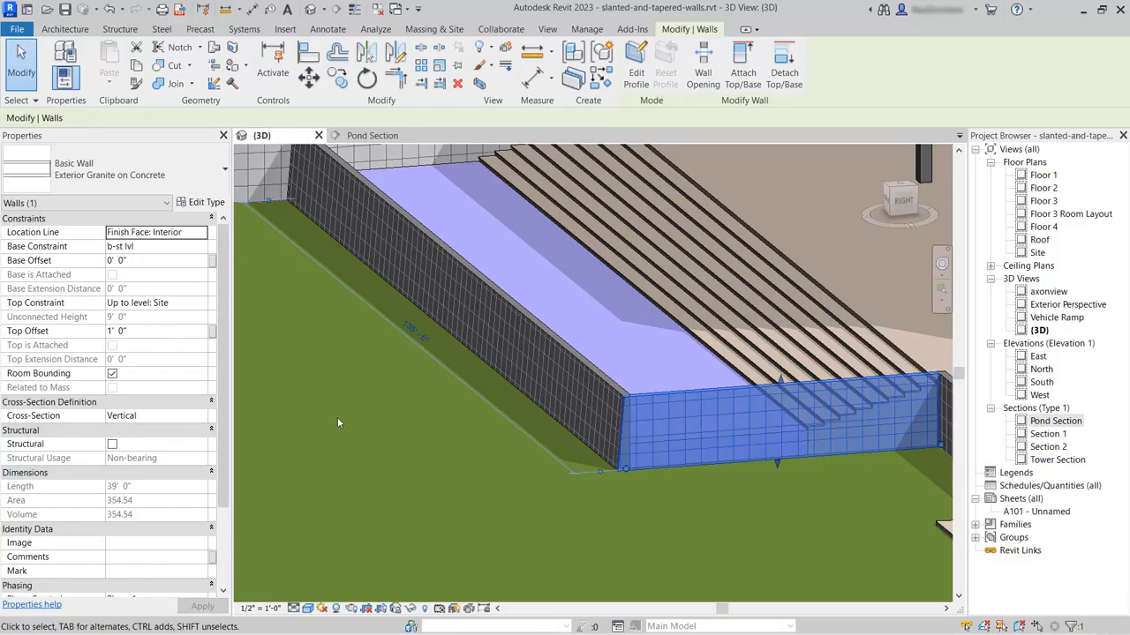
{"action": "left_click", "coordinate": [141, 416]}
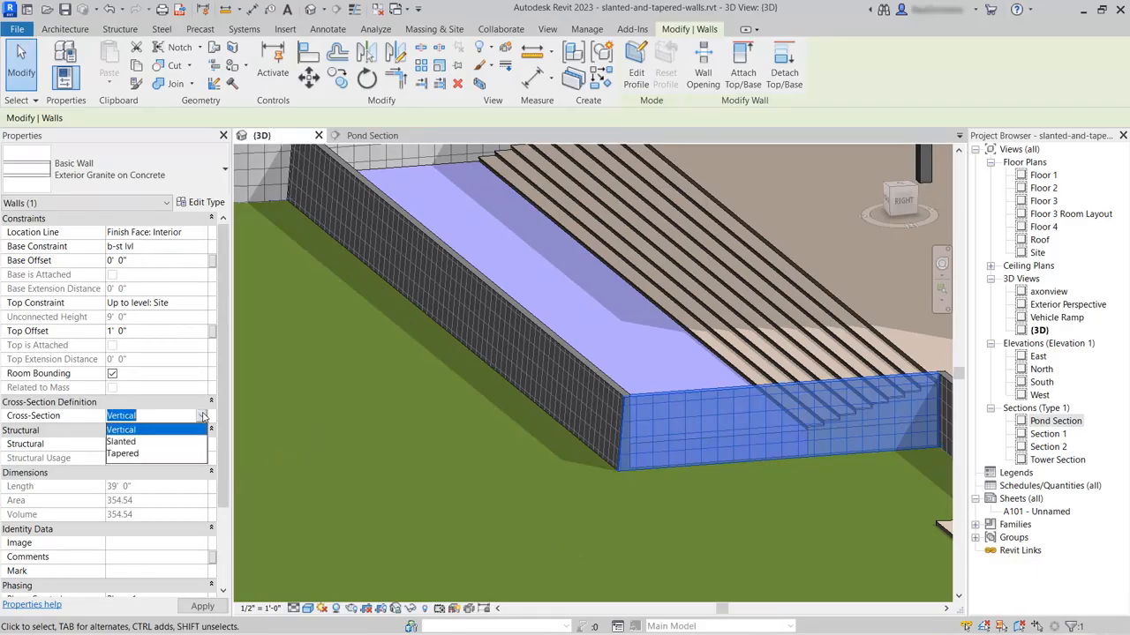
{"action": "left_click", "coordinate": [149, 454]}
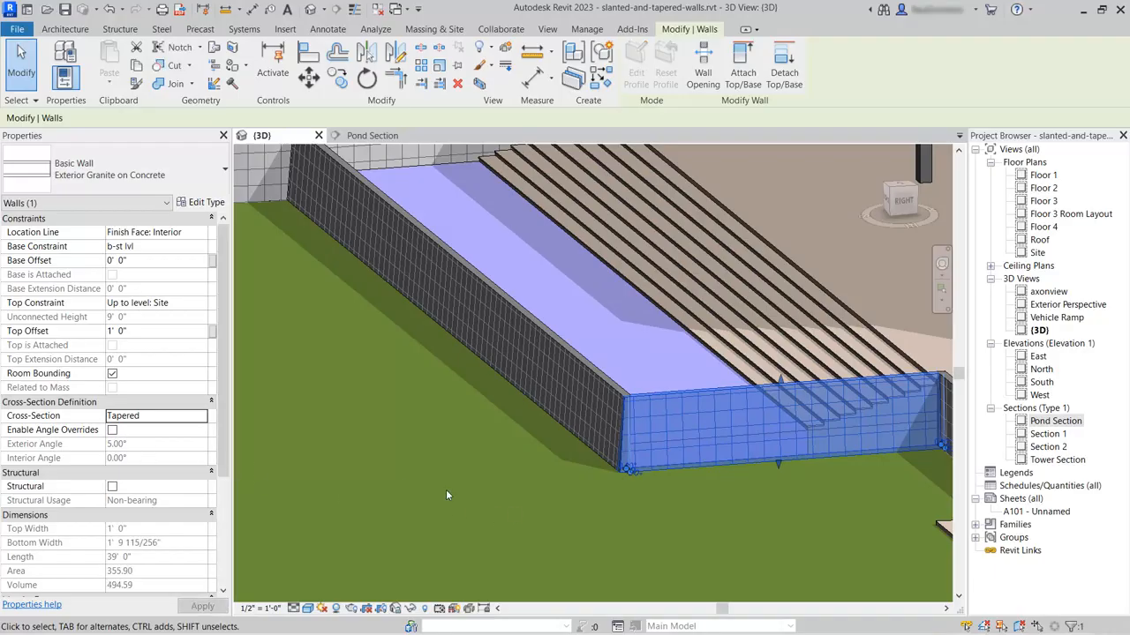
{"action": "key", "text": "Escape"}
{"action": "middle_click_drag", "start_coordinate": [490, 487], "coordinate": [687, 564], "text": "shift"}
{"action": "left_click", "coordinate": [609, 411]}
{"action": "key", "text": "Escape"}
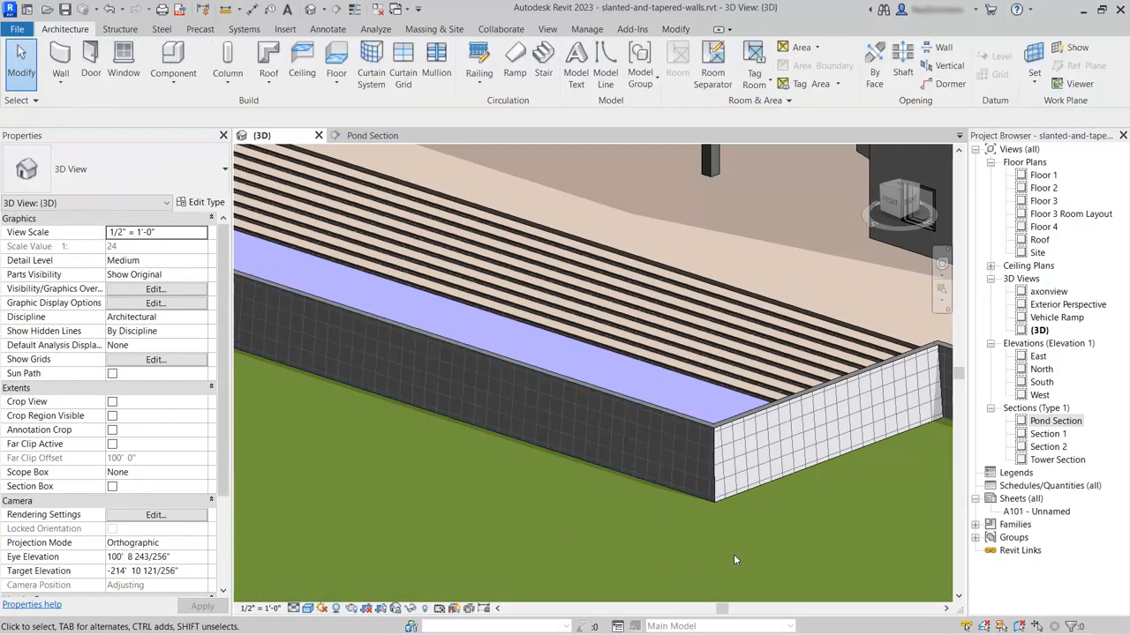
{"action": "scroll", "coordinate": [734, 544], "scroll_direction": "down", "scroll_amount": 3}
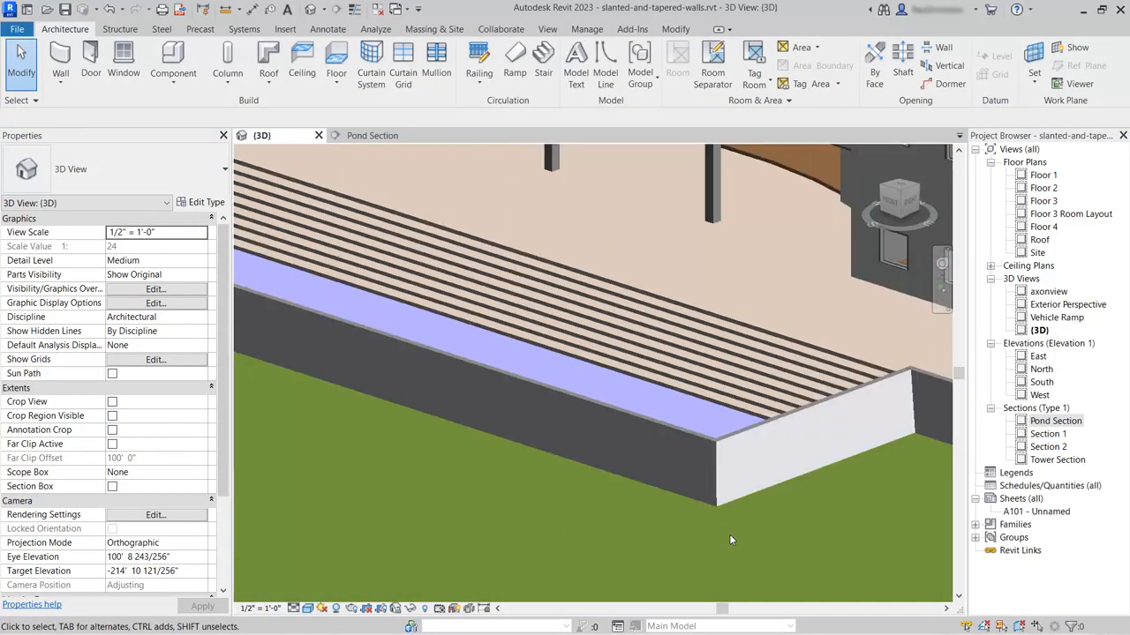